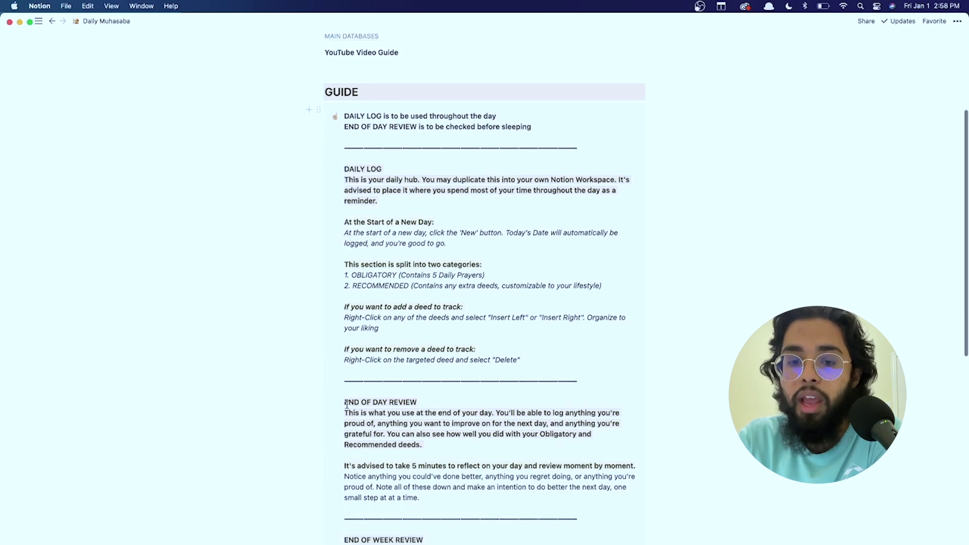
# Open the Weeks in Review database from the Daily Muhasaba page
pyautogui.scroll(-4, 370, 443)
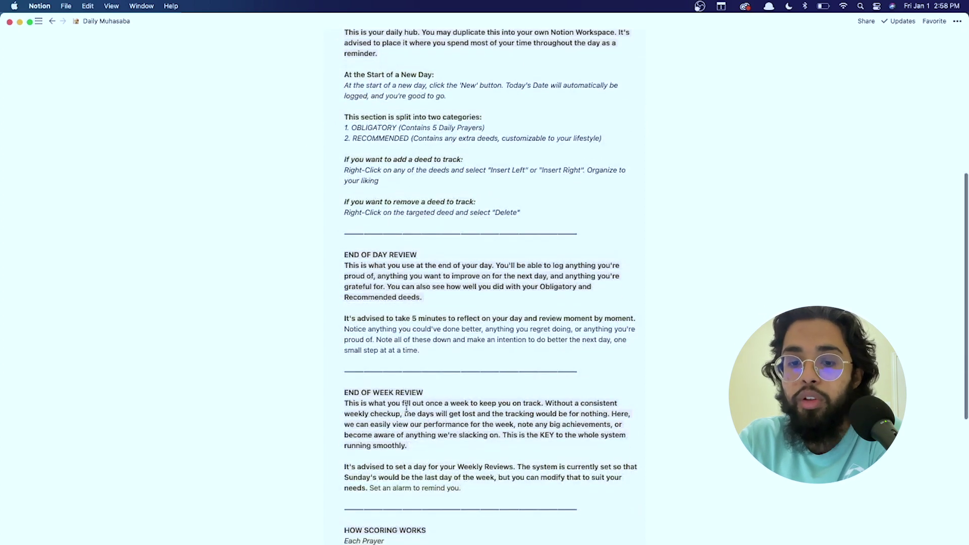
pyautogui.scroll(-9, 407, 409)
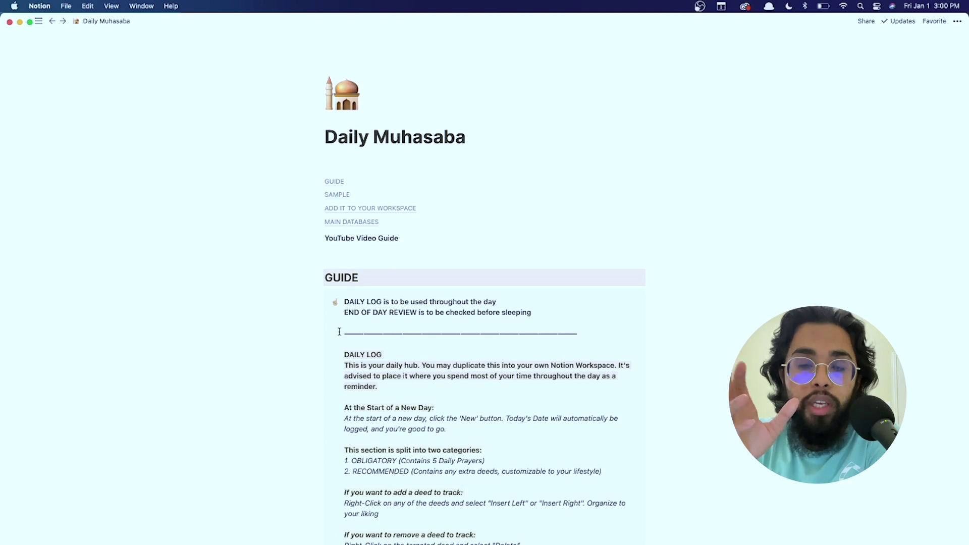
pyautogui.scroll(-20, 340, 332)
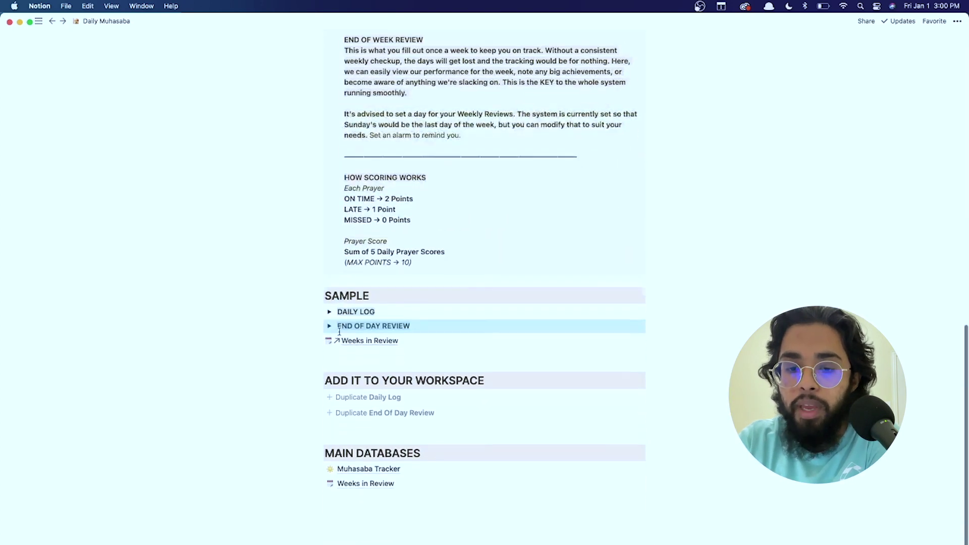
pyautogui.click(372, 293)
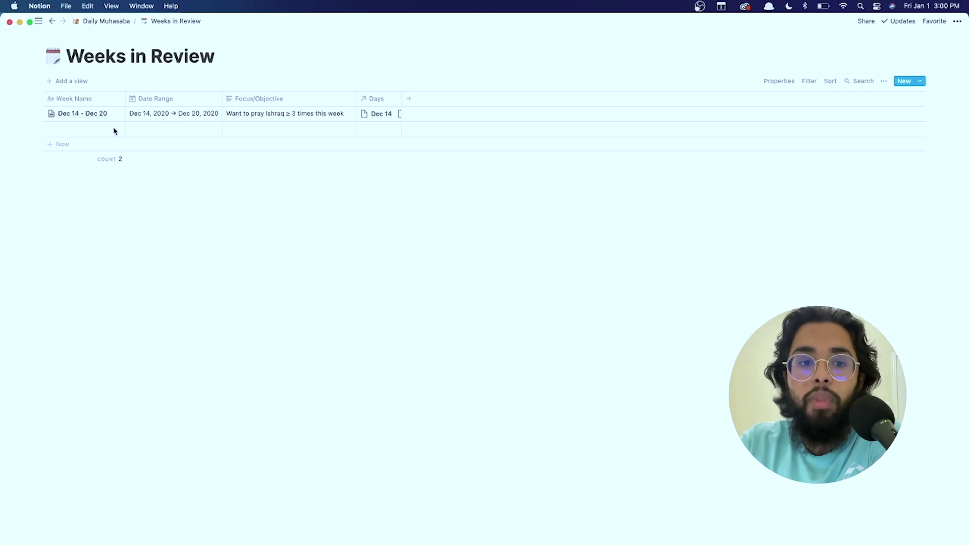
pyautogui.moveTo(108, 133)
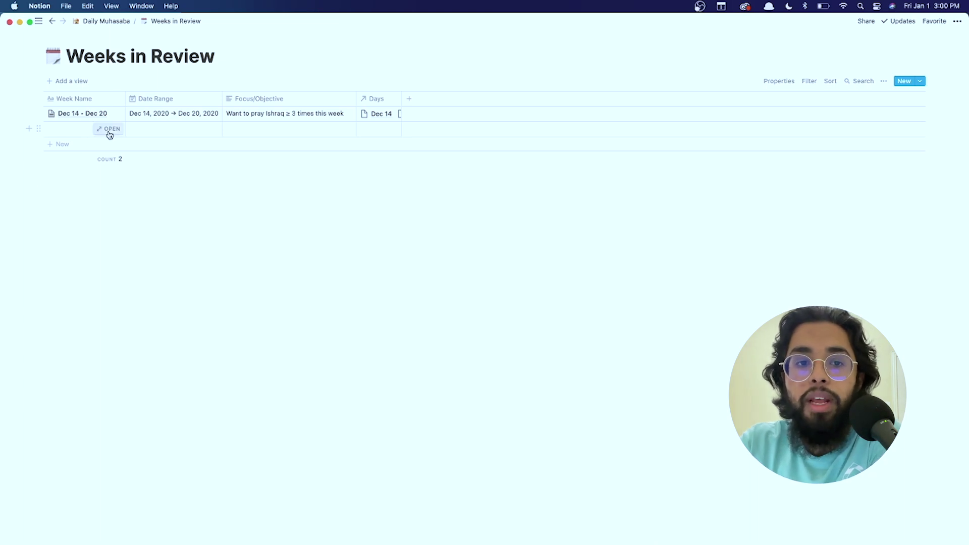
pyautogui.click(80, 144)
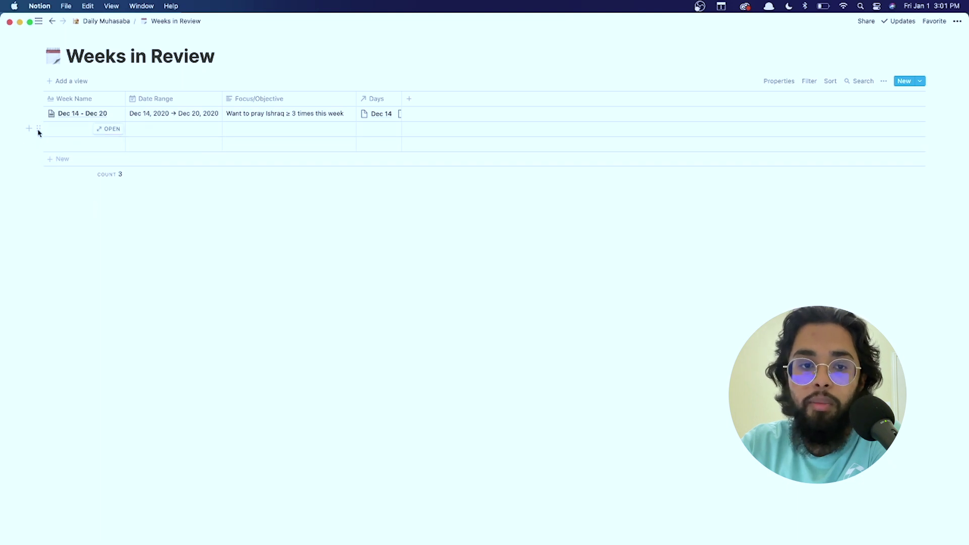
pyautogui.click(38, 129)
pyautogui.click(80, 100)
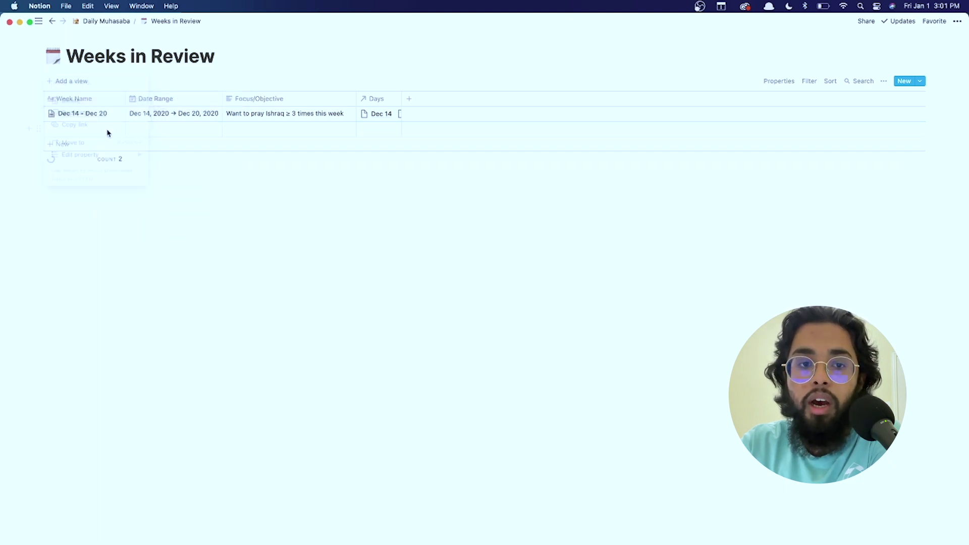
# Name the blank week row below Dec 14 - Dec 20 "Jan 1 - Jan 8"
pyautogui.click(83, 132)
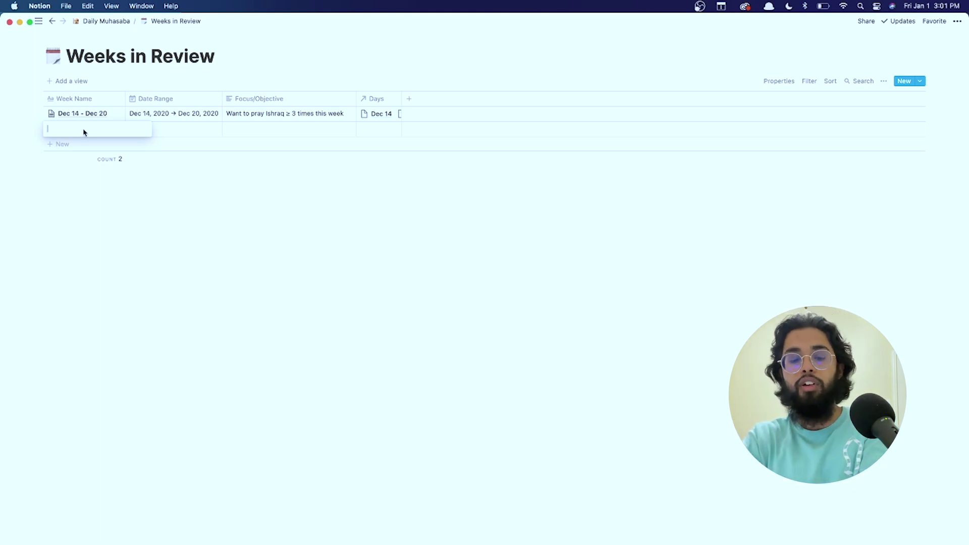
pyautogui.write('Ja')
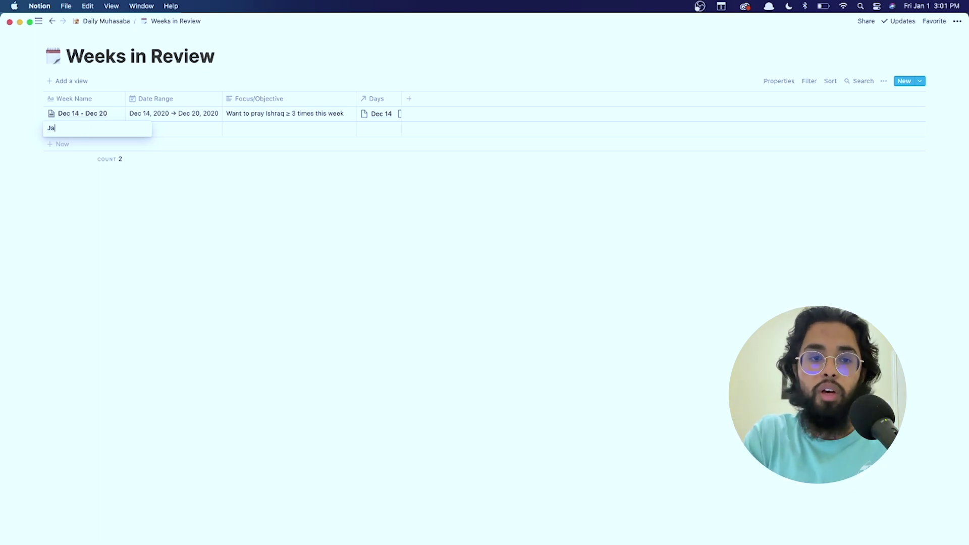
pyautogui.write('n 1 - Jan 8')
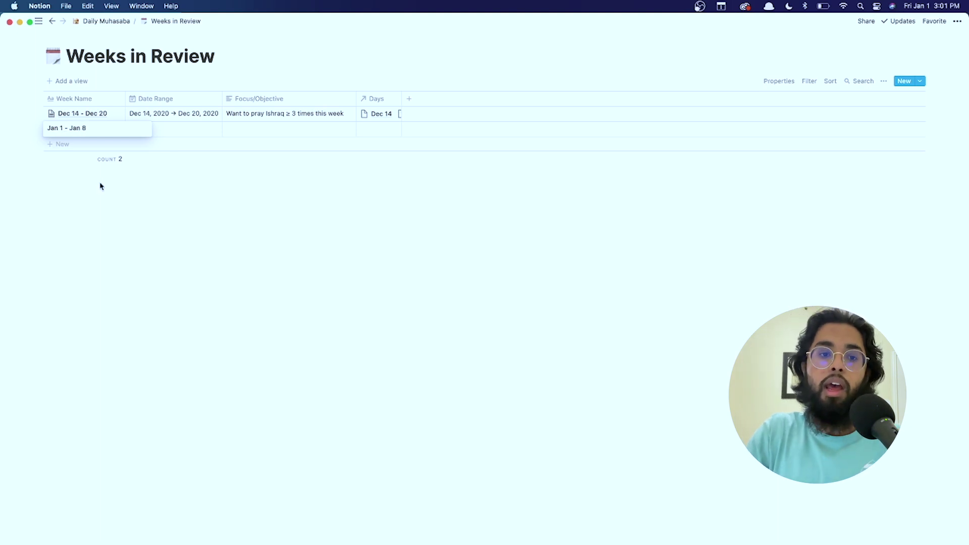
pyautogui.press('Escape')
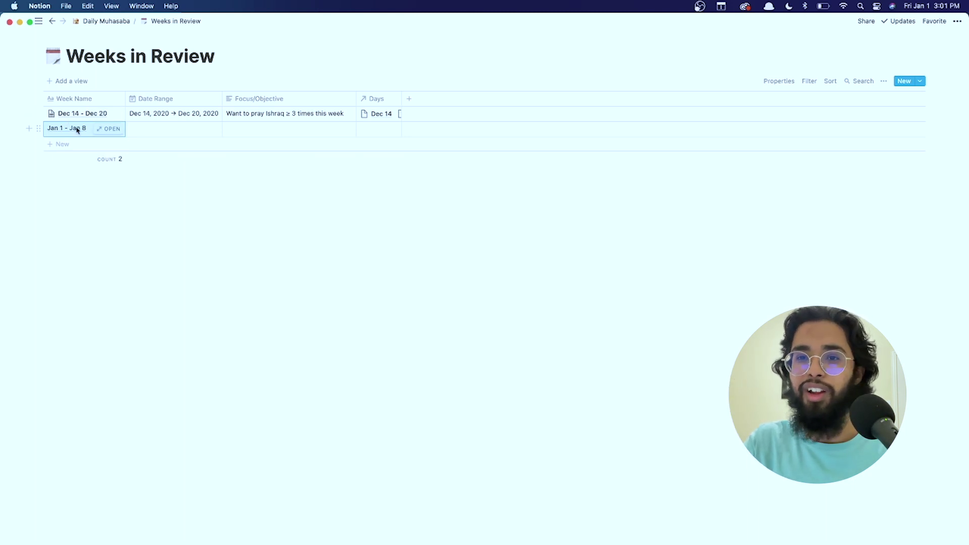
# Set the Jan 1 - Jan 8 row's date range, with an end date, to Jan 1, 2021 through Jan 8, 2021
pyautogui.click(180, 132)
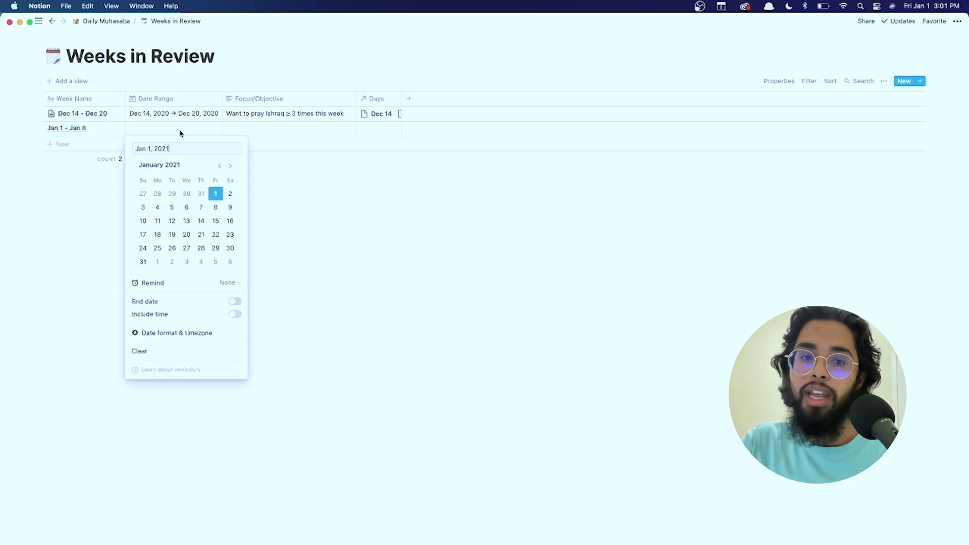
pyautogui.click(234, 302)
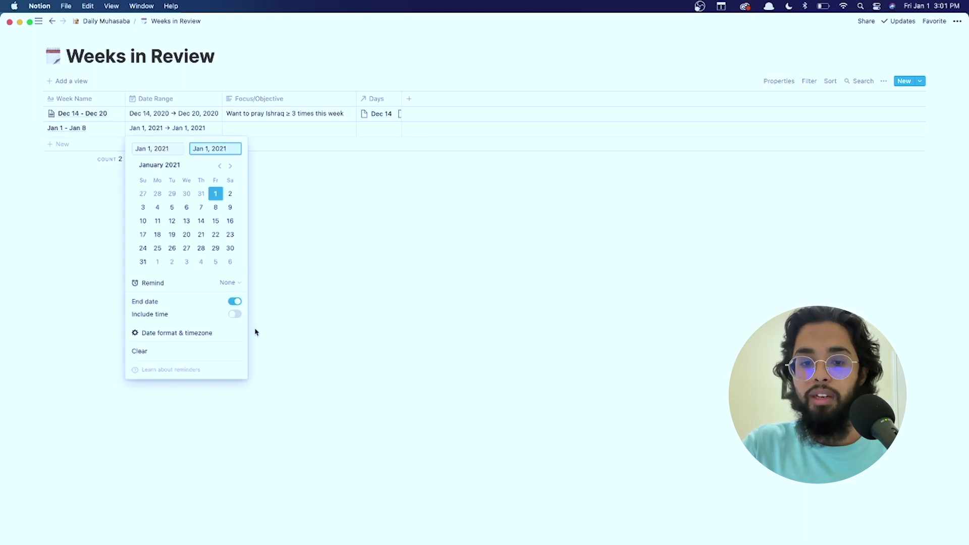
pyautogui.click(218, 198)
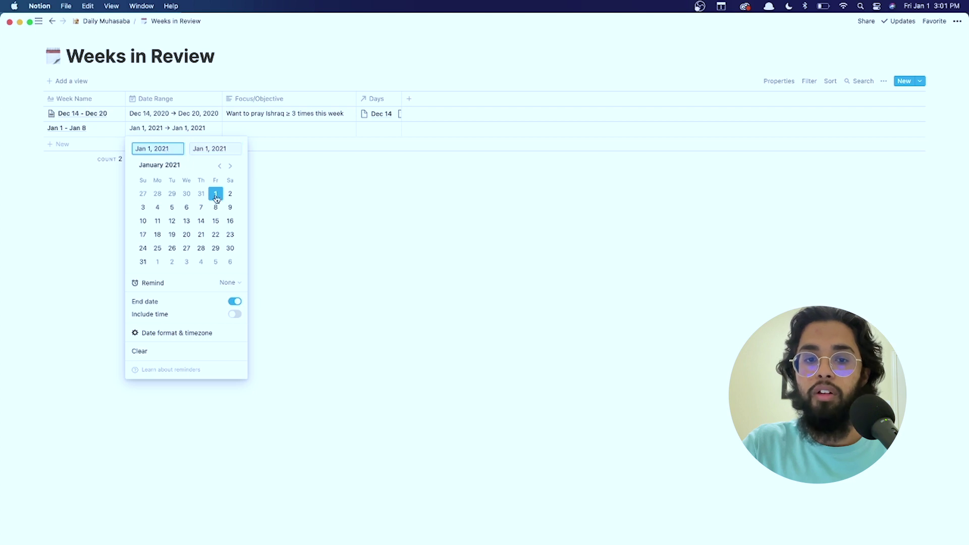
pyautogui.click(216, 198)
pyautogui.click(217, 207)
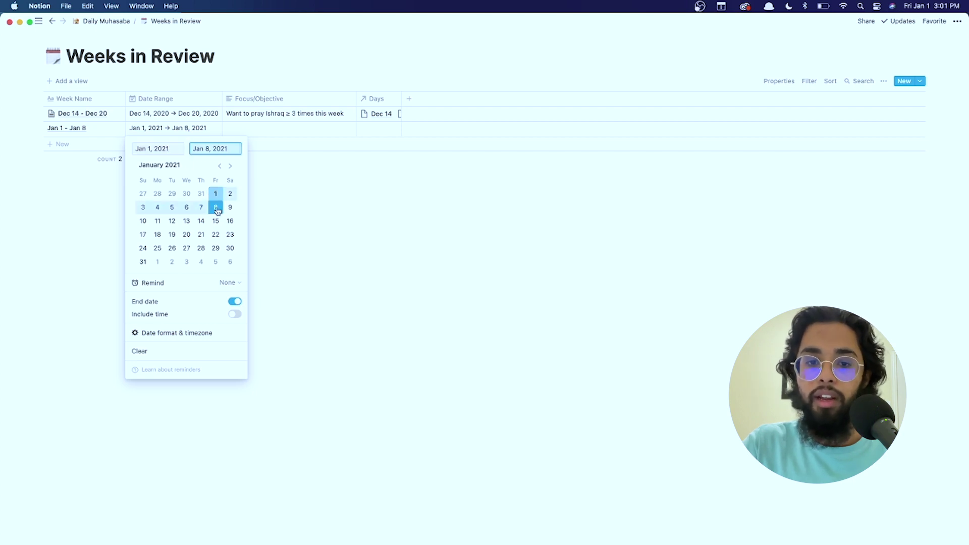
pyautogui.click(285, 268)
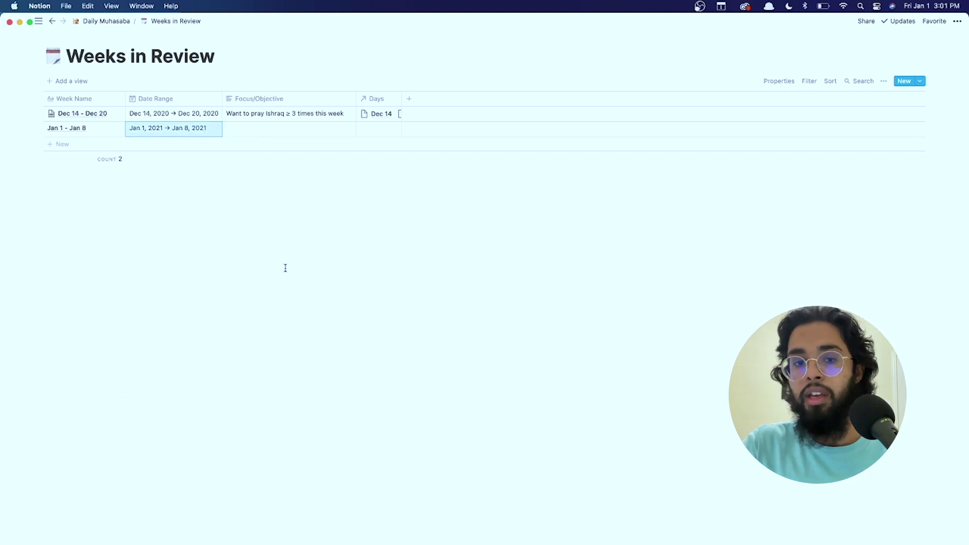
# Enter "Pray Fajr on time everyday" as the Focus/Objective of the Jan 1 - Jan 8 week
pyautogui.click(241, 134)
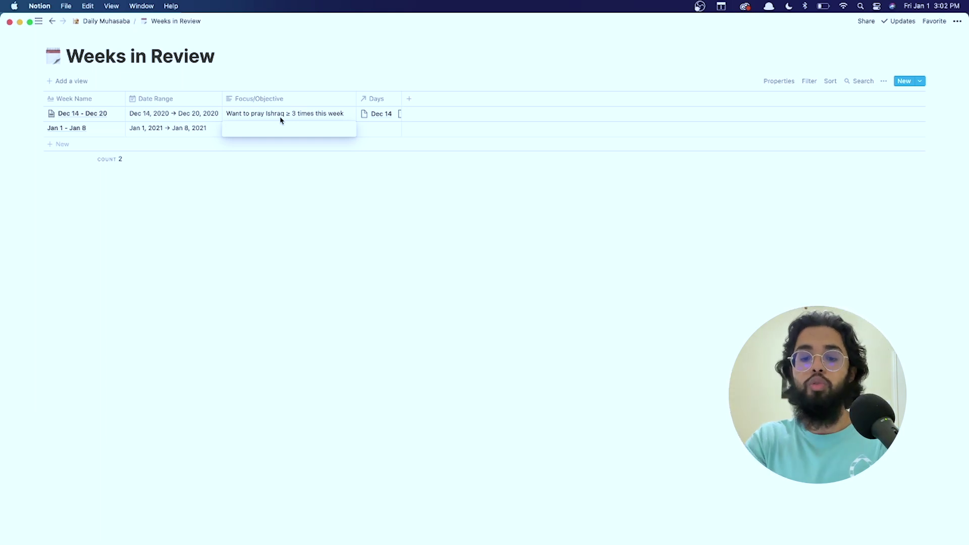
pyautogui.write('Pray Fajr on time e')
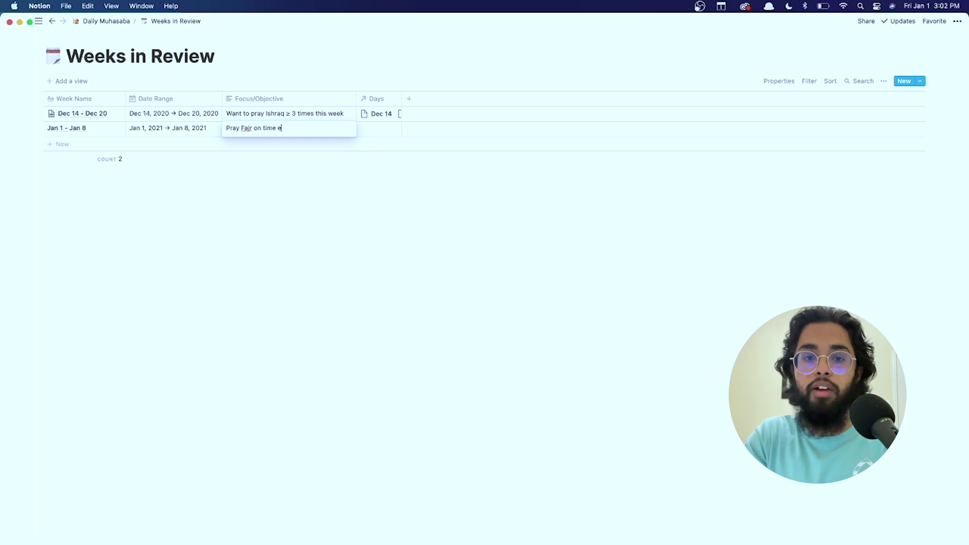
pyautogui.write('very day')
pyautogui.press('BackSpace')
pyautogui.press('BackSpace')
pyautogui.press('BackSpace')
pyautogui.press('BackSpace')
pyautogui.press('BackSpace')
pyautogui.press('BackSpace')
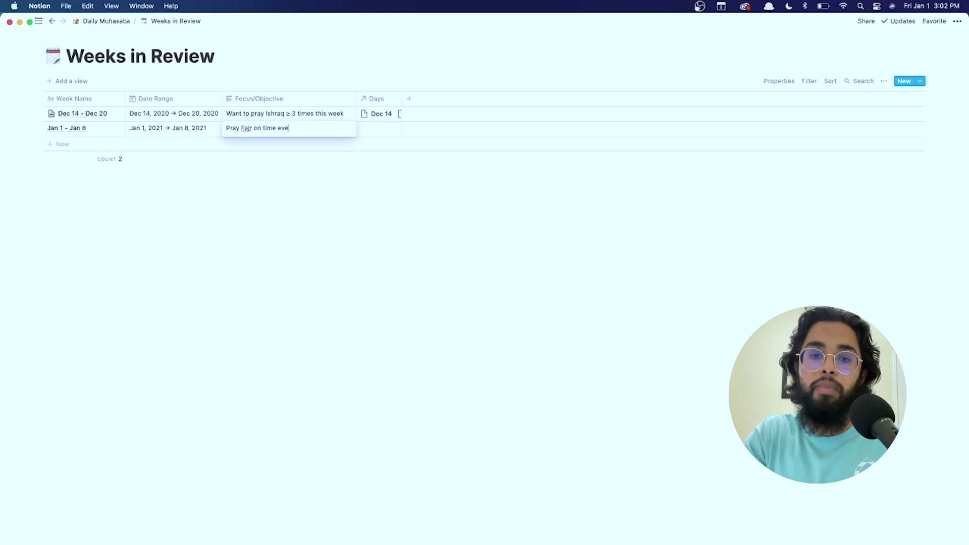
pyautogui.write('ryday')
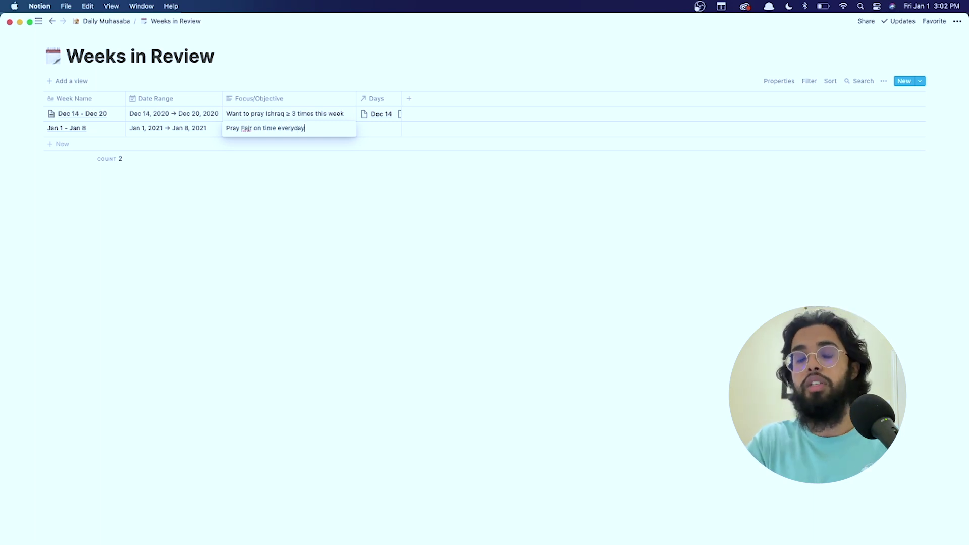
pyautogui.press('Escape')
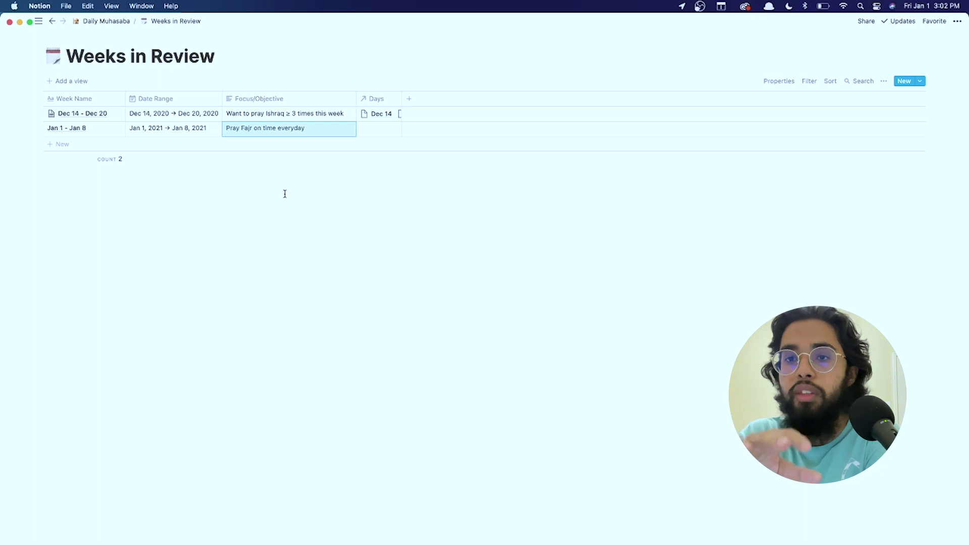
pyautogui.click(93, 130)
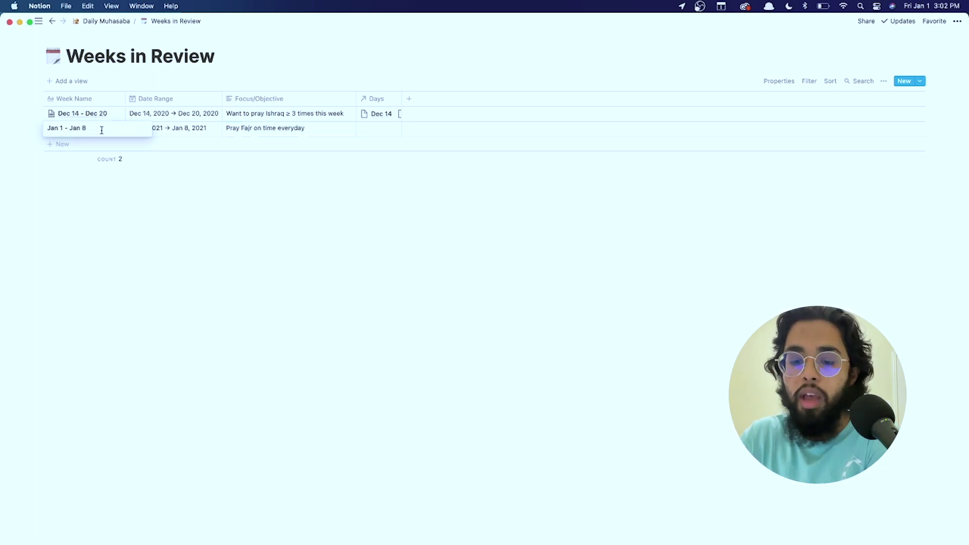
pyautogui.write('<-')
pyautogui.press('Escape')
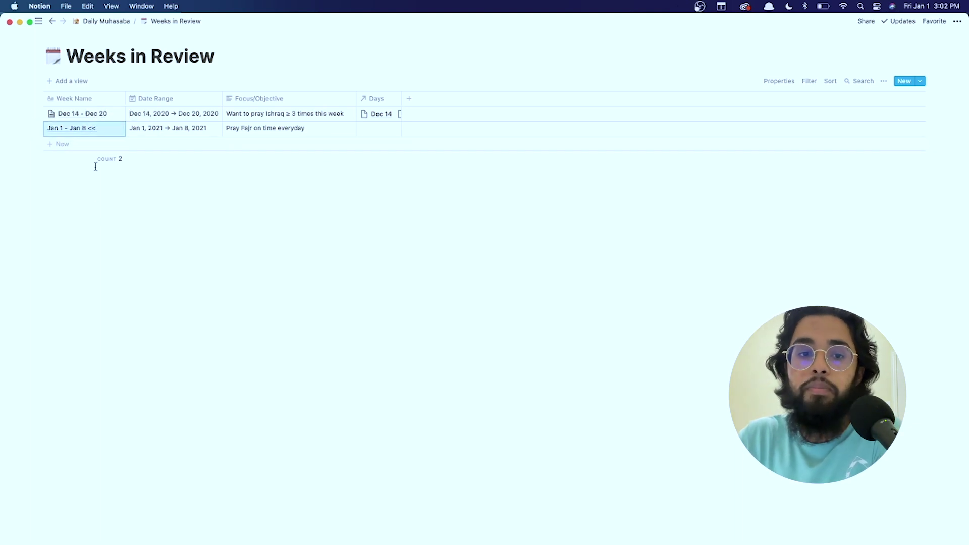
pyautogui.moveTo(95, 136)
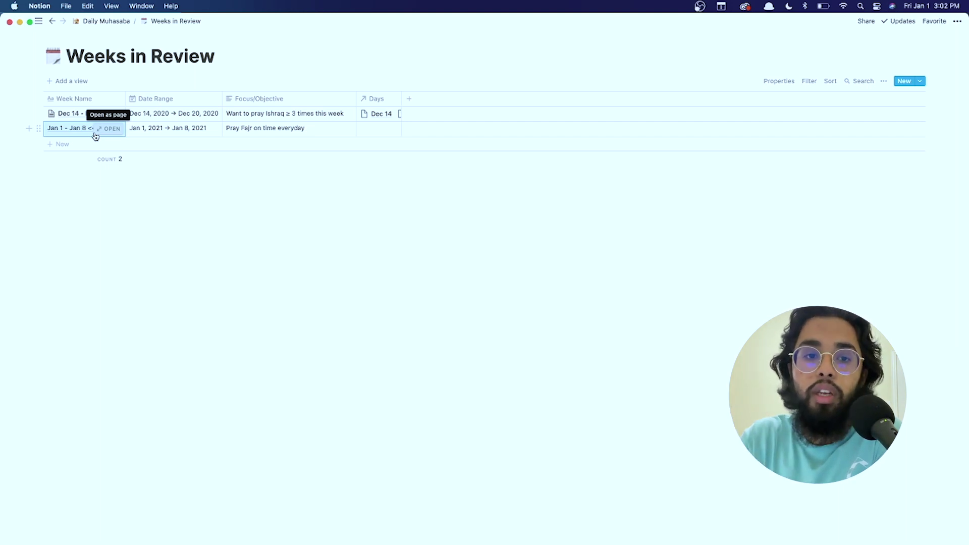
pyautogui.click(95, 136)
pyautogui.press('BackSpace')
pyautogui.press('BackSpace')
pyautogui.press('BackSpace')
pyautogui.press('Escape')
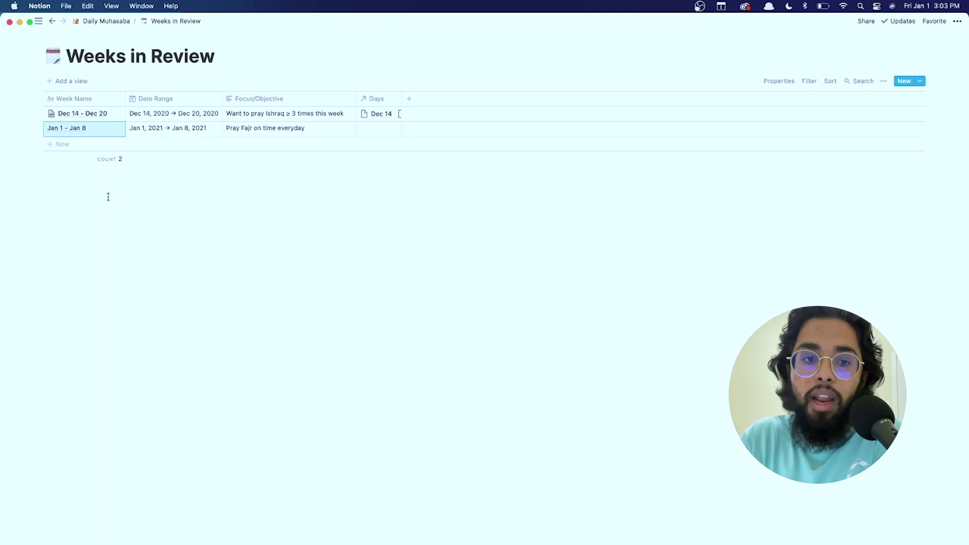
# Append "<<" to the name of the Jan 1 - Jan 8 week
pyautogui.click(88, 131)
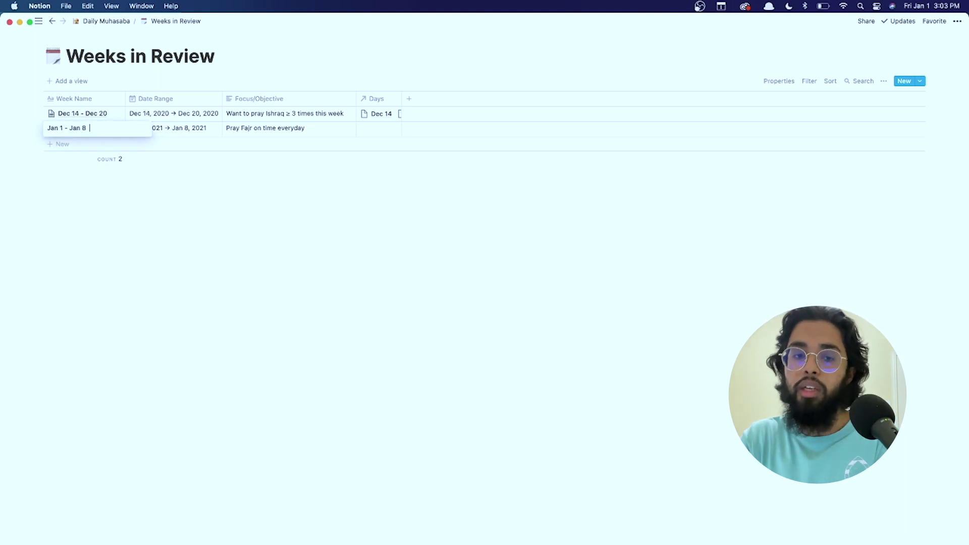
pyautogui.write('<<')
pyautogui.press('Escape')
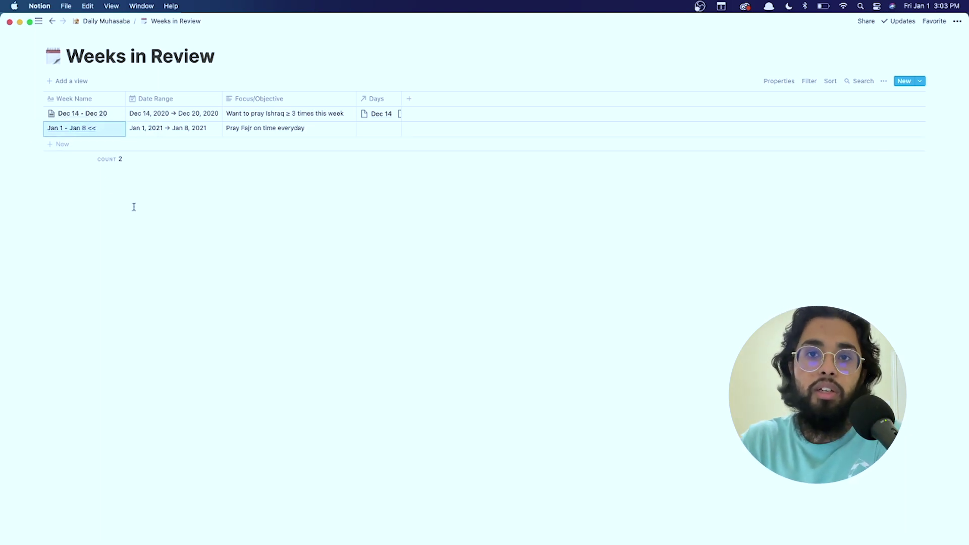
# Open the Jan 1 - Jan 8 week's page to examine its properties, and close it again
pyautogui.click(109, 129)
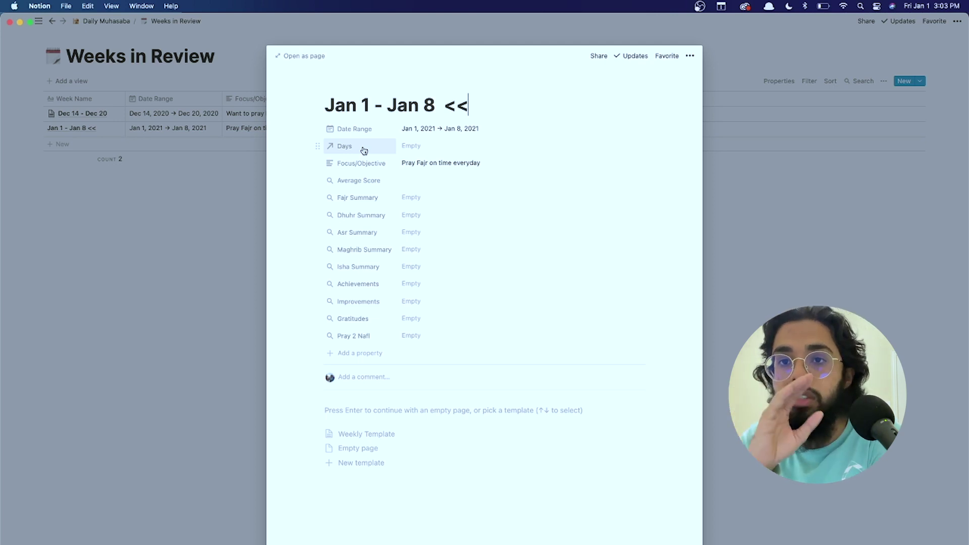
pyautogui.press('Escape')
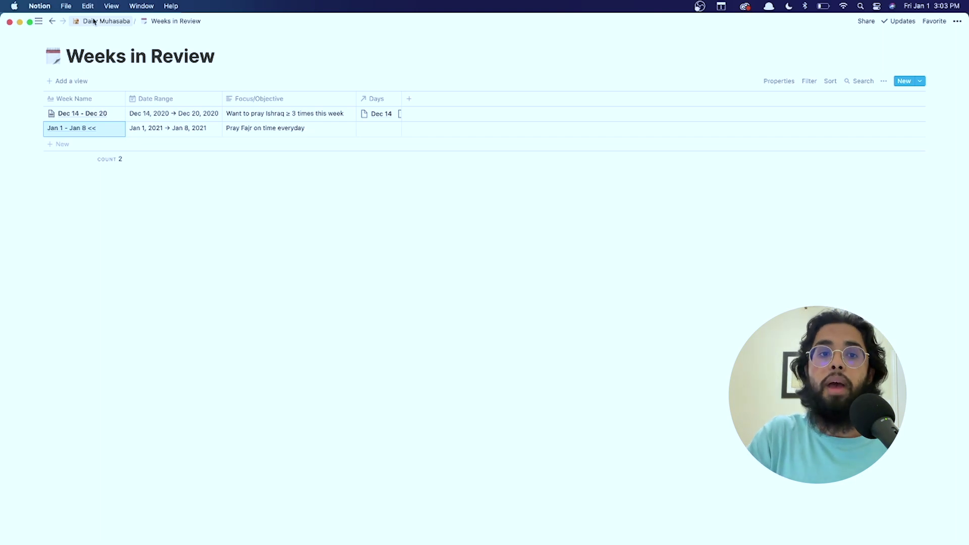
# Return to the Daily Muhasaba page and expand the DAILY LOG toggle under SAMPLE
pyautogui.click(94, 22)
pyautogui.scroll(-15, 363, 247)
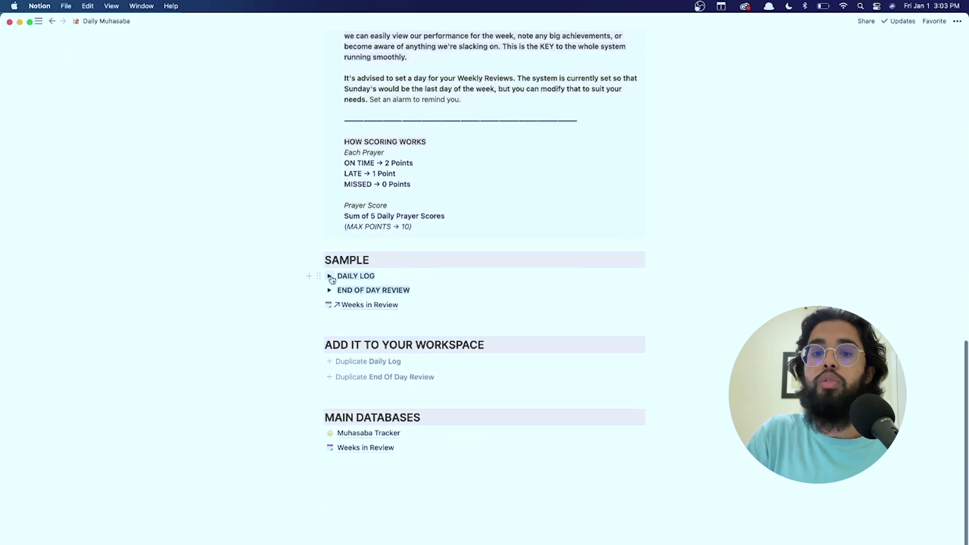
pyautogui.click(329, 276)
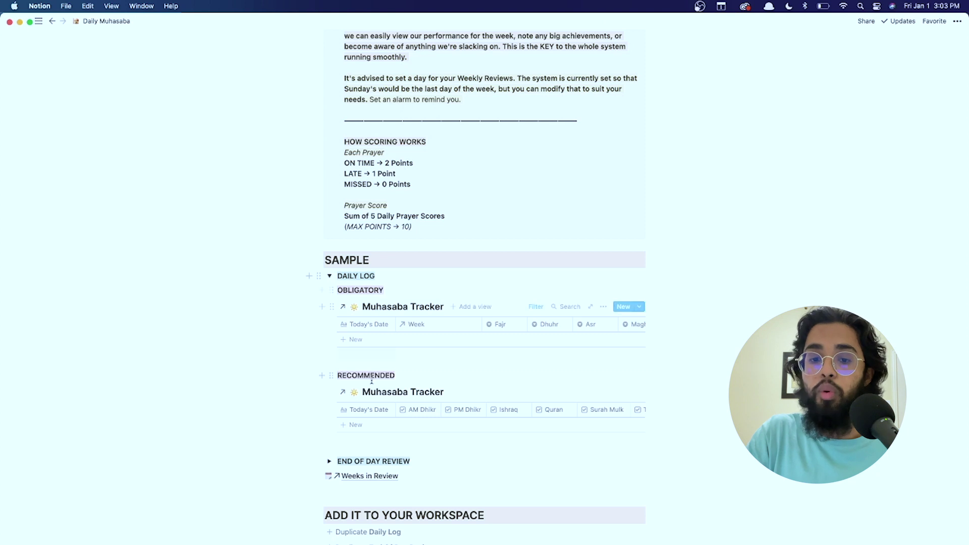
# Examine the prayer and deed columns of the OBLIGATORY and RECOMMENDED Muhasaba Tracker tables in the daily log
pyautogui.hscroll(3, 488, 329)
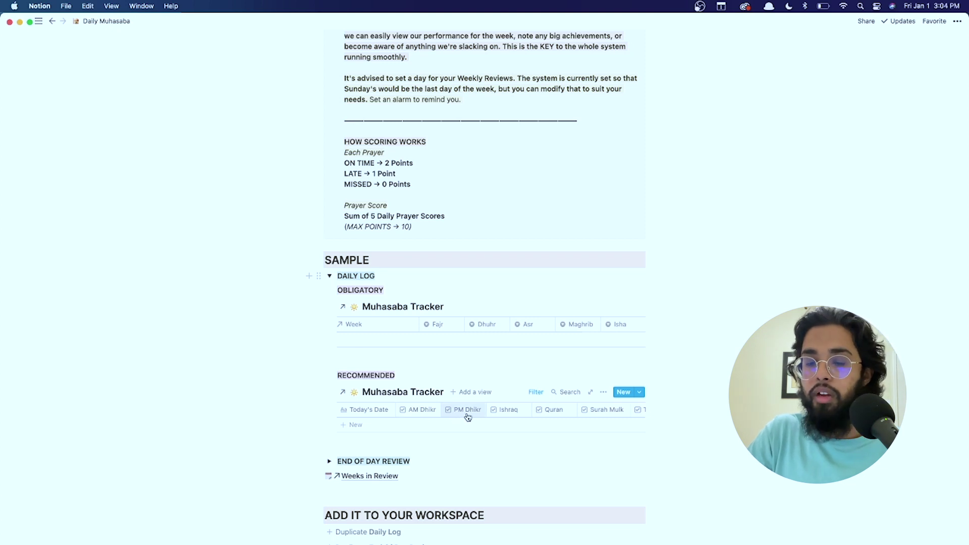
pyautogui.hscroll(5, 468, 417)
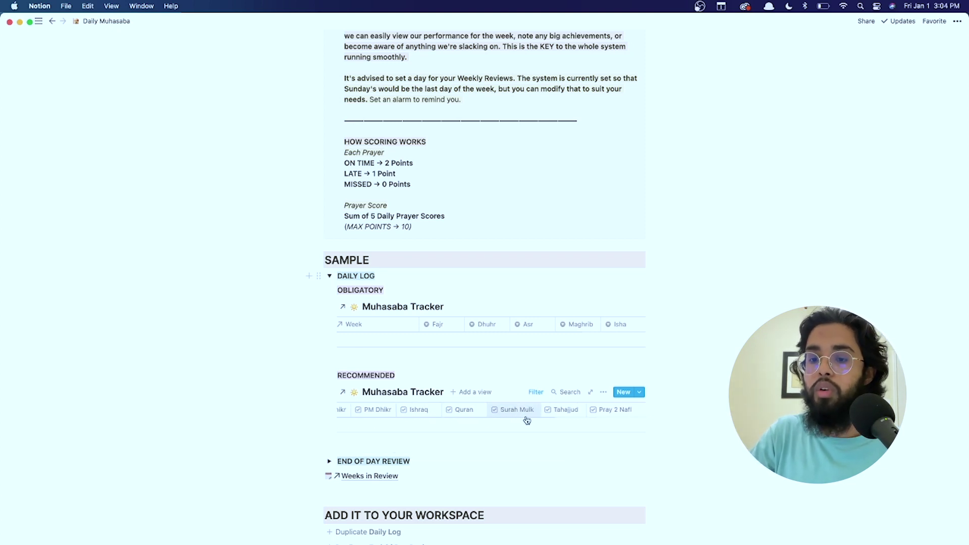
pyautogui.hscroll(2, 525, 416)
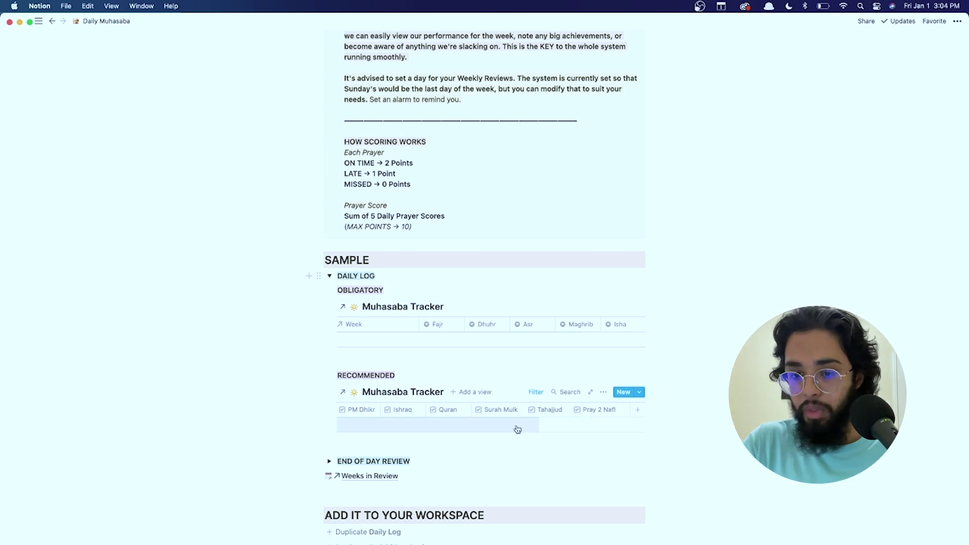
pyautogui.hscroll(-3, 500, 410)
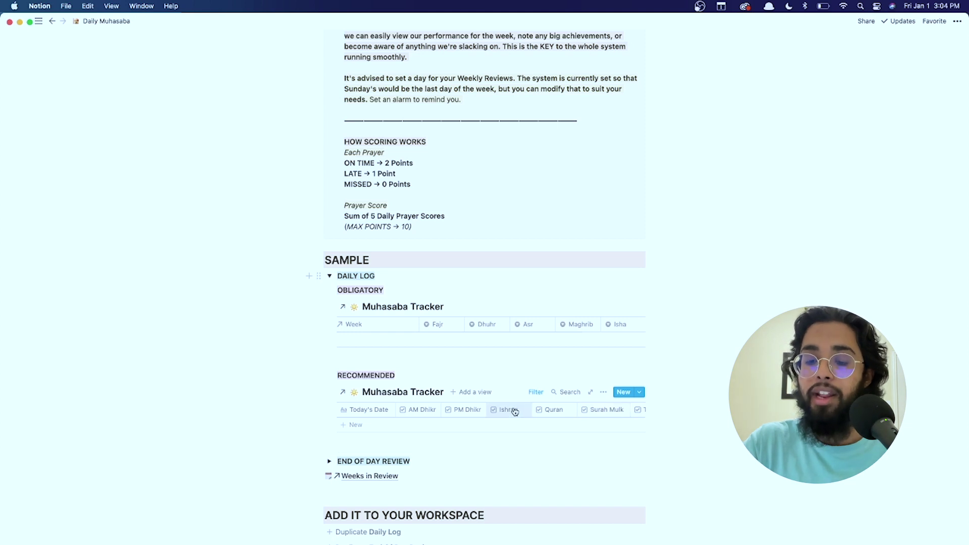
# Open the Ishraq column's property options in the RECOMMENDED Muhasaba Tracker and close them without changes
pyautogui.click(515, 411)
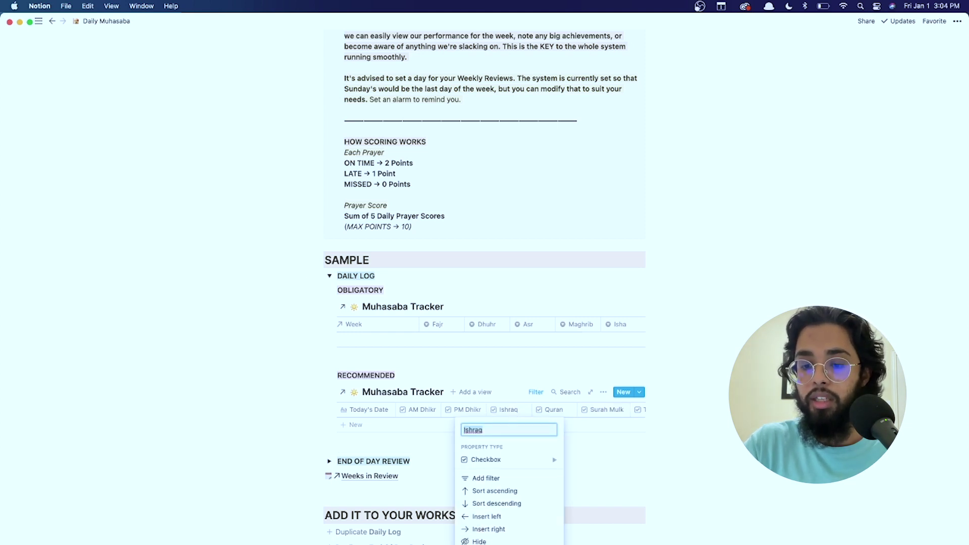
pyautogui.click(619, 417)
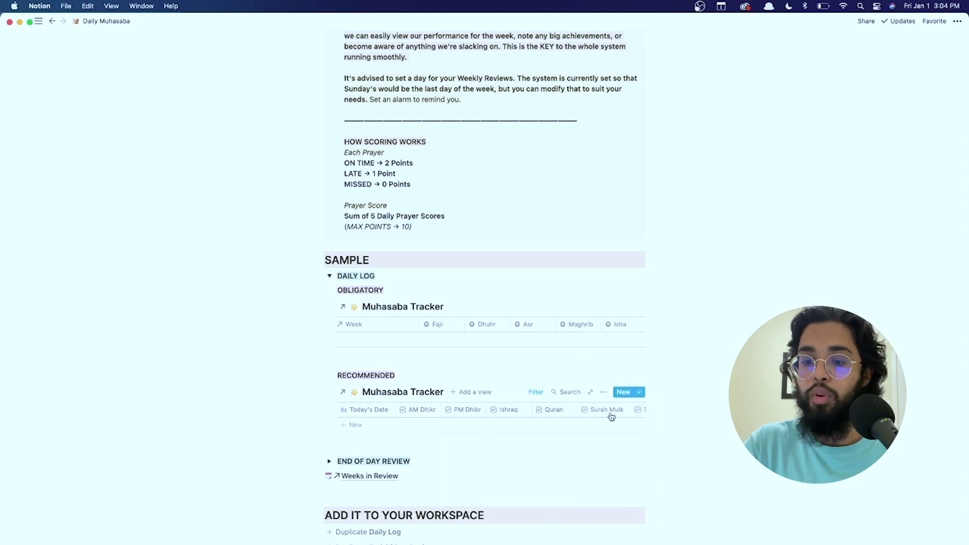
# Change the text property "Column" after Pray 2 Nafl in the RECOMMENDED tracker to the Checkbox type and rename it "Donate $1"
pyautogui.hscroll(2, 600, 414)
pyautogui.hscroll(2, 606, 413)
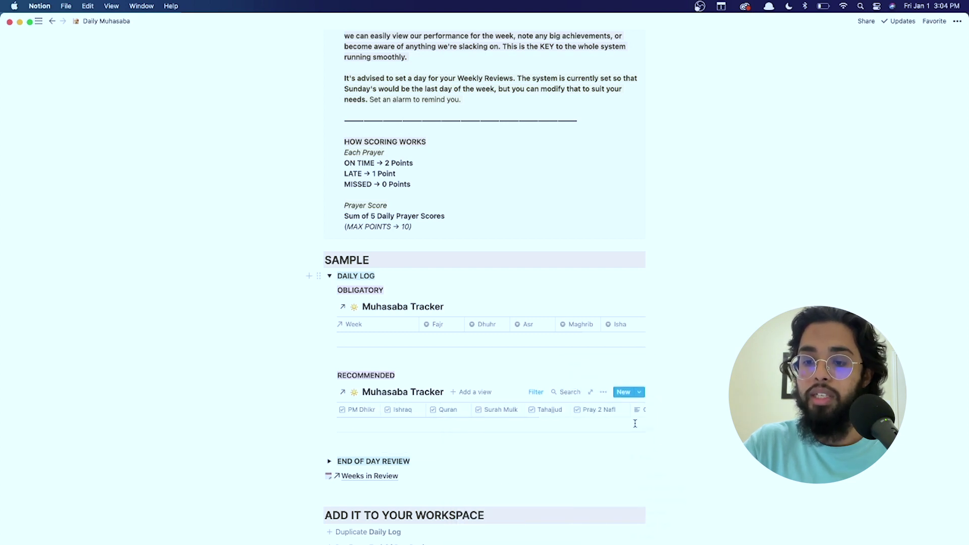
pyautogui.click(637, 411)
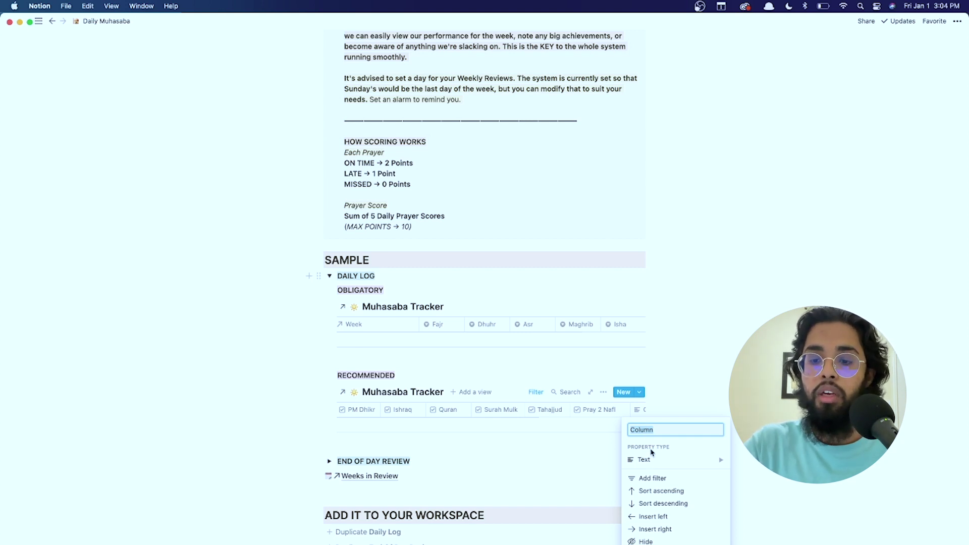
pyautogui.moveTo(653, 461)
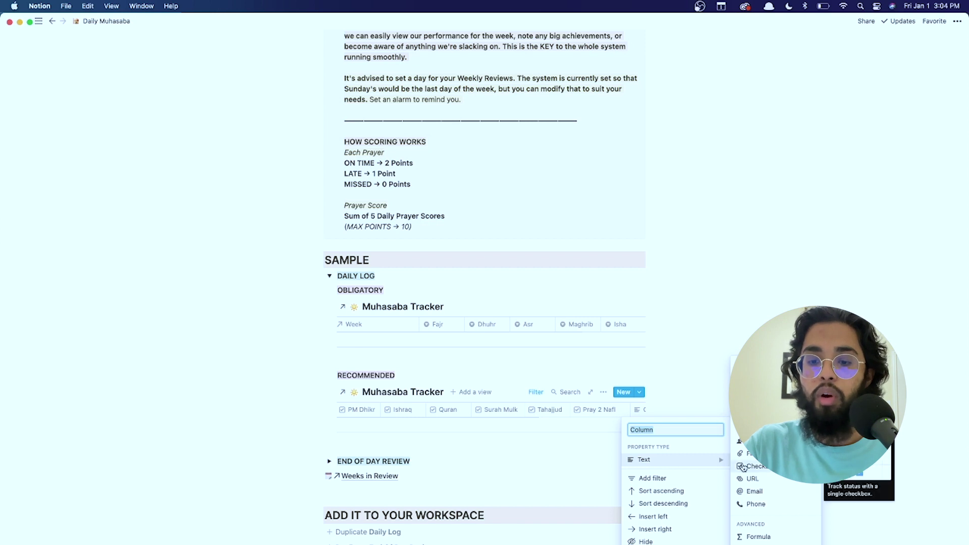
pyautogui.click(746, 468)
pyautogui.press('Escape')
pyautogui.hscroll(2, 611, 414)
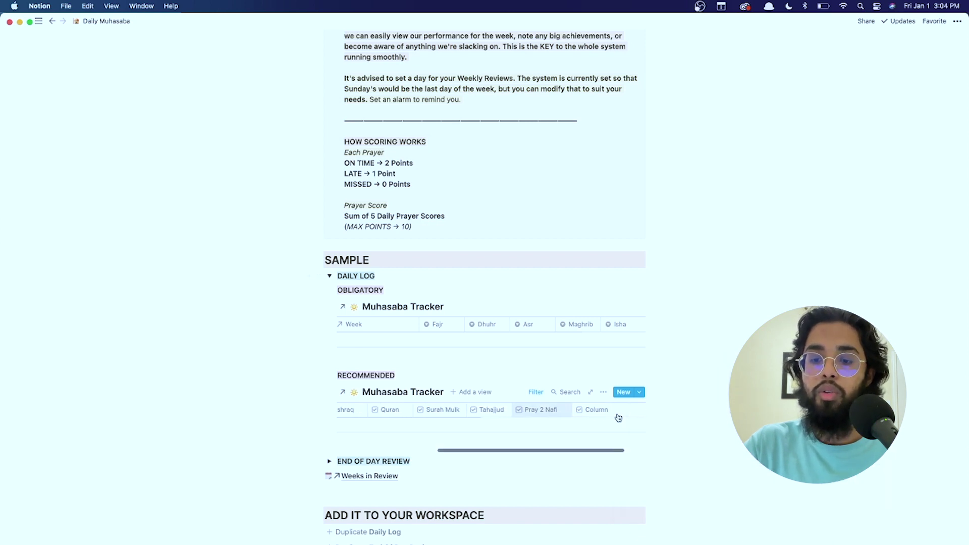
pyautogui.click(583, 415)
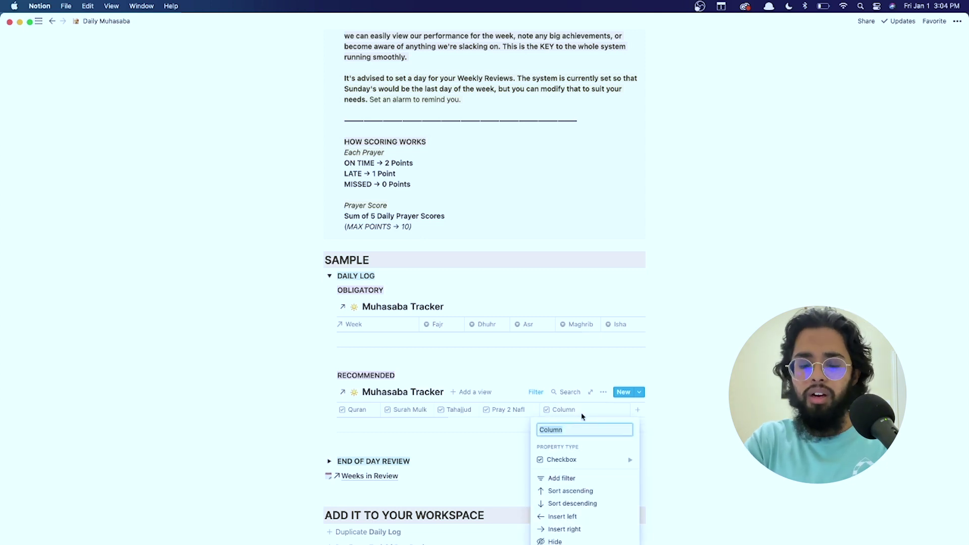
pyautogui.write('Donate $1')
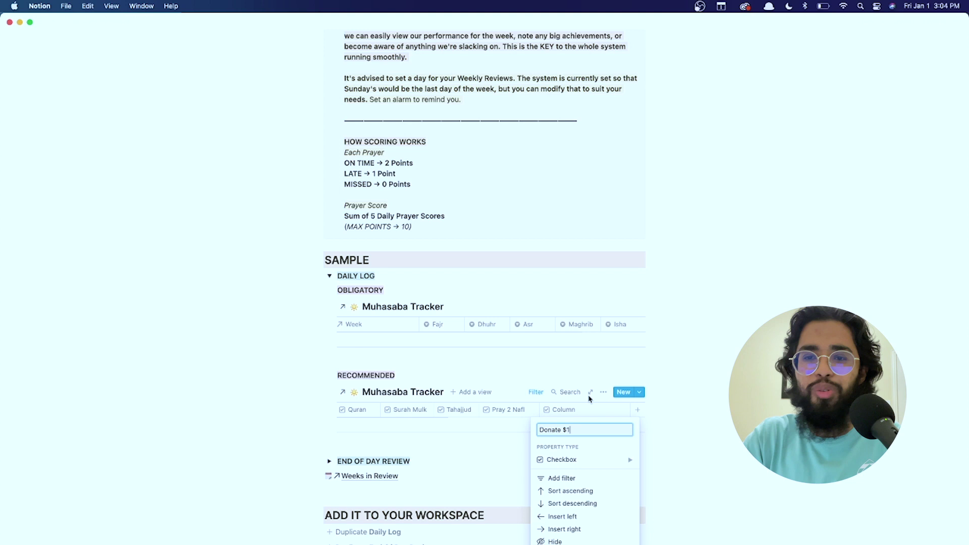
pyautogui.click(698, 337)
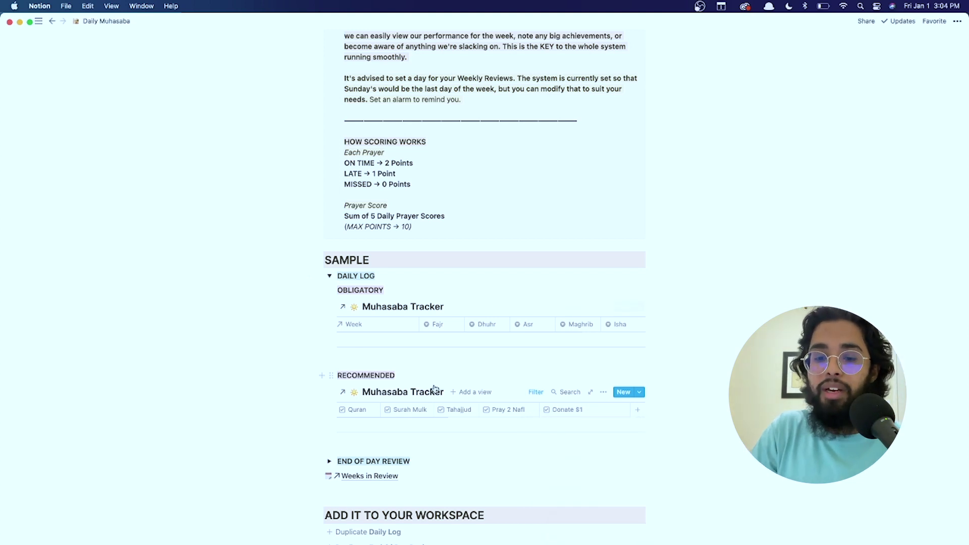
# Add a new entry dated "Jan 1" to the OBLIGATORY Muhasaba Tracker
pyautogui.hscroll(-5, 426, 411)
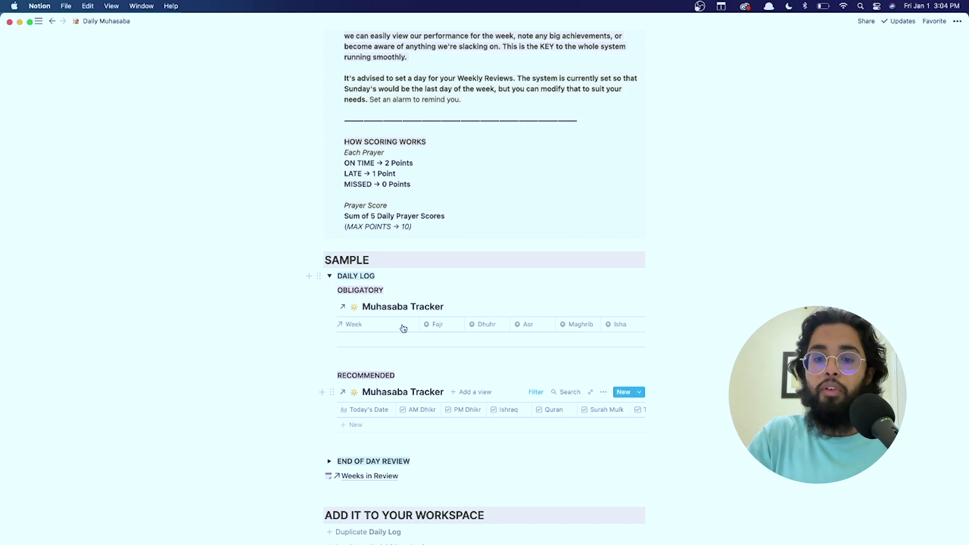
pyautogui.hscroll(-3, 396, 332)
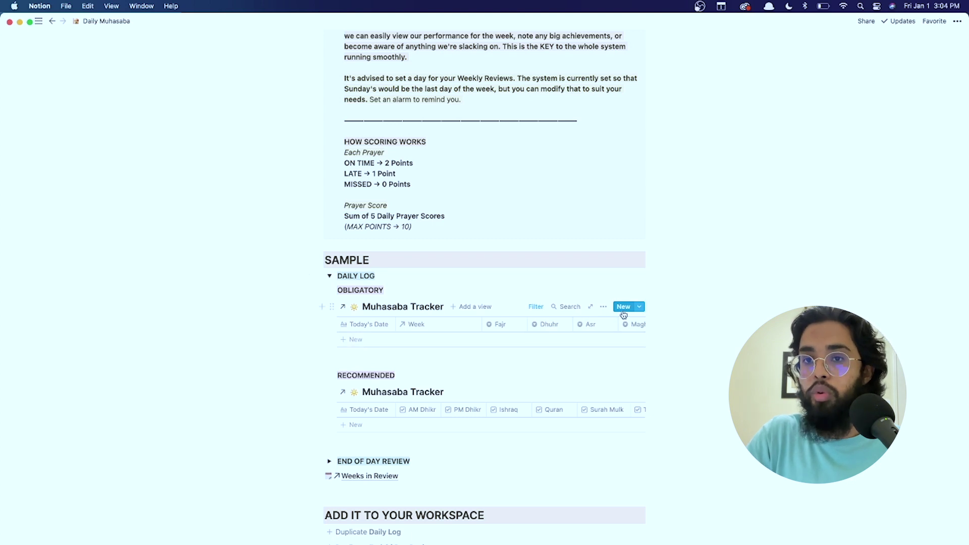
pyautogui.click(356, 343)
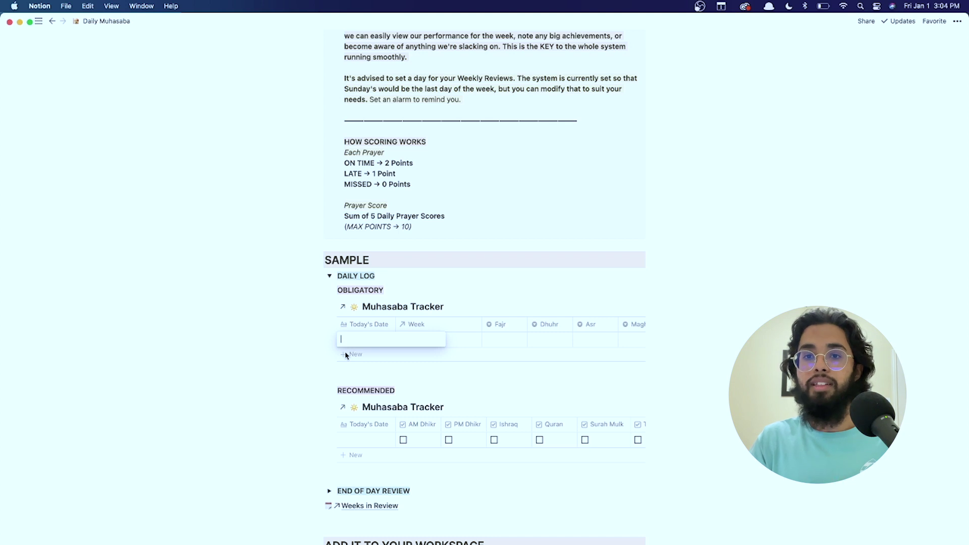
pyautogui.write('Jan')
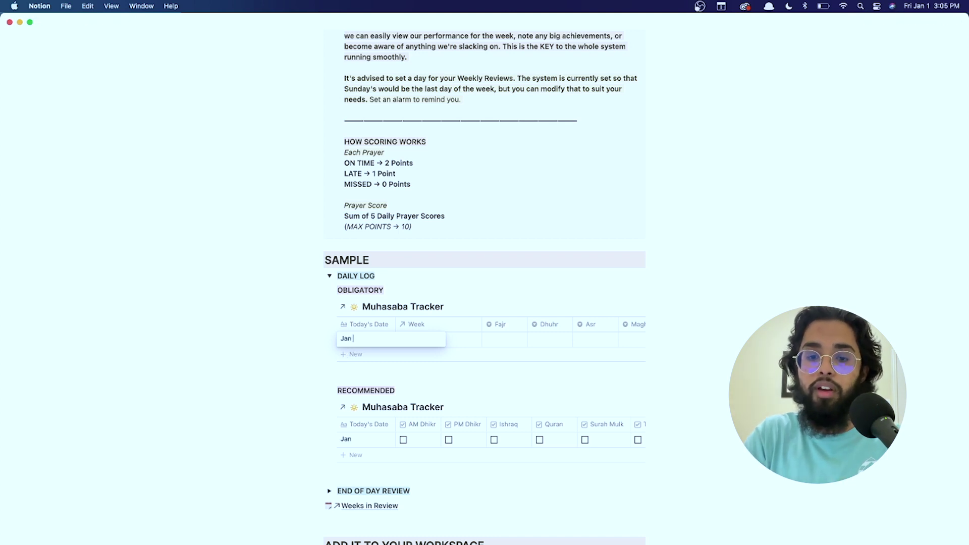
pyautogui.write(' 1')
pyautogui.press('Return')
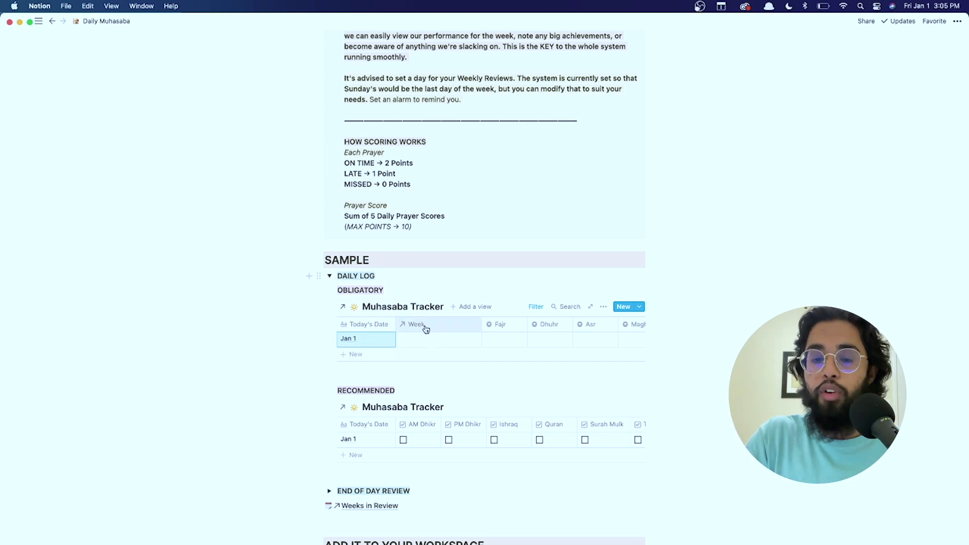
# Link the Jan 1 entry to the week "Jan 1 - Jan 8 <<" from Weeks in Review
pyautogui.click(434, 343)
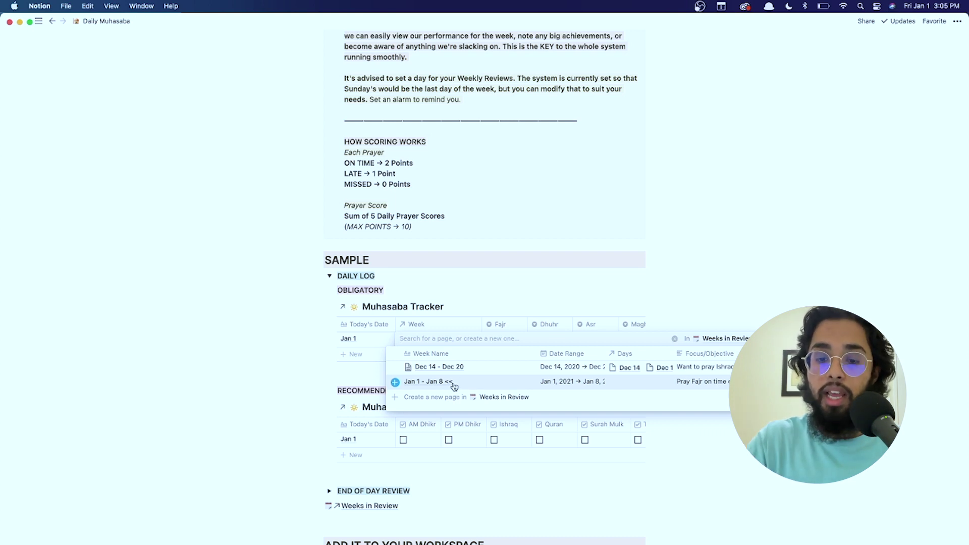
pyautogui.click(396, 385)
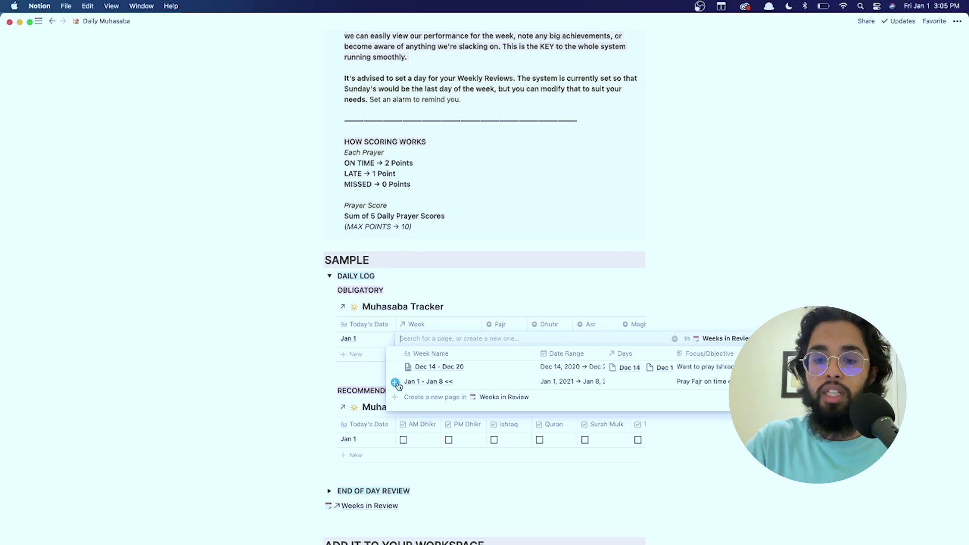
pyautogui.click(342, 368)
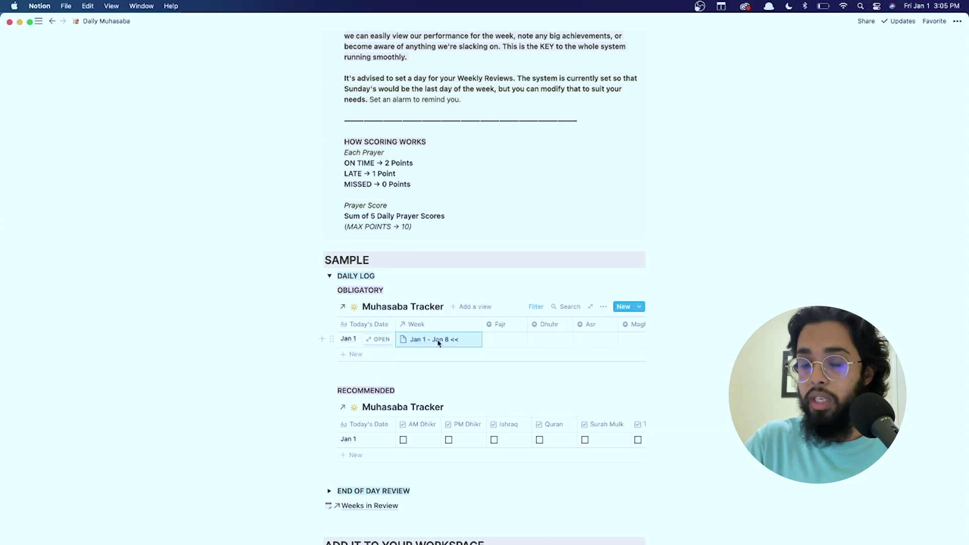
# Open the Jan 1 - Jan 8 week in Weeks in Review to examine its linked day and summary properties, and close it
pyautogui.scroll(-1, 404, 353)
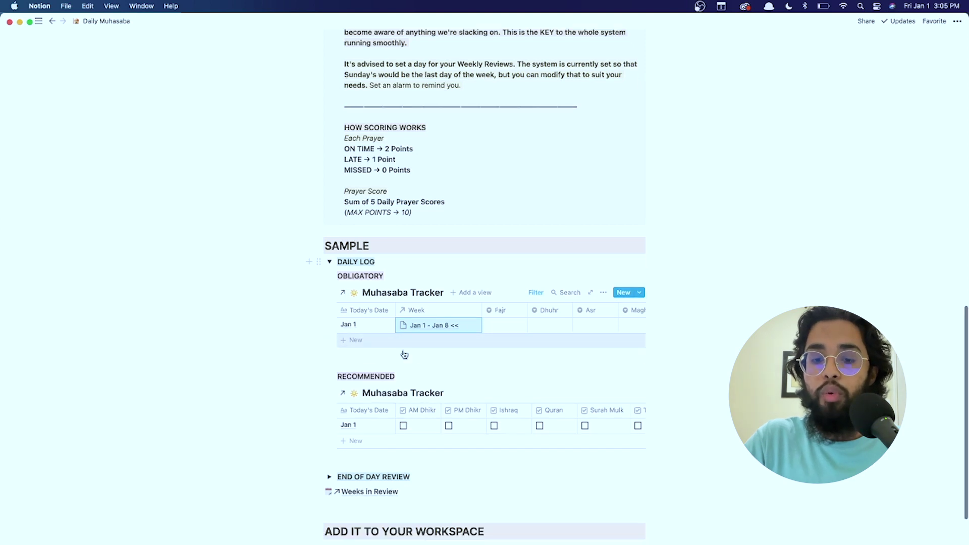
pyautogui.scroll(-4, 404, 355)
pyautogui.click(390, 398)
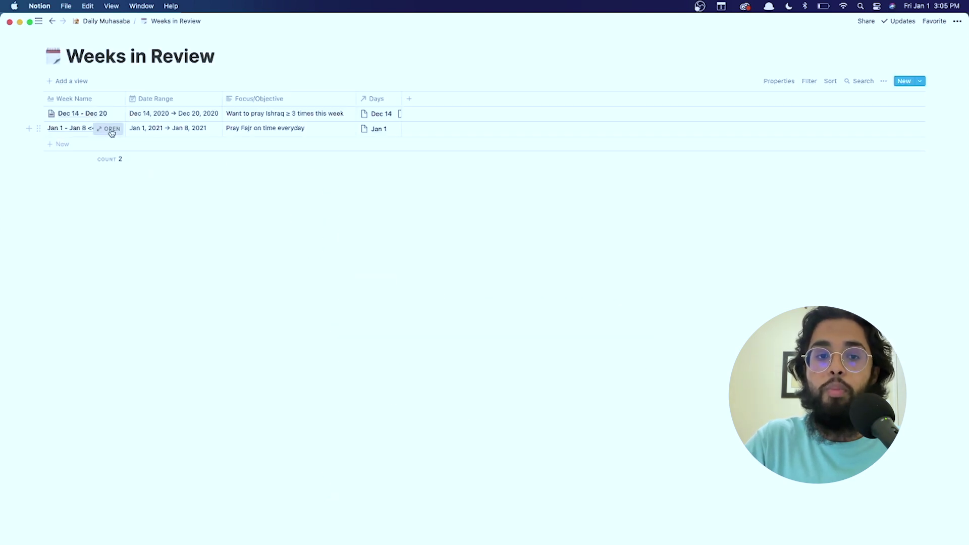
pyautogui.click(111, 130)
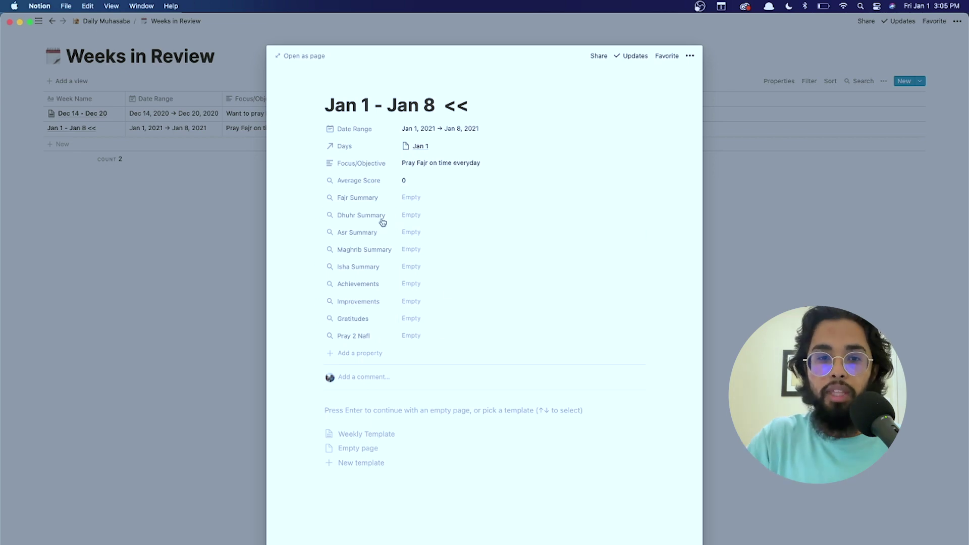
pyautogui.click(170, 116)
# Return to the Daily Muhasaba page and show the expanded DAILY LOG under SAMPLE
pyautogui.click(103, 22)
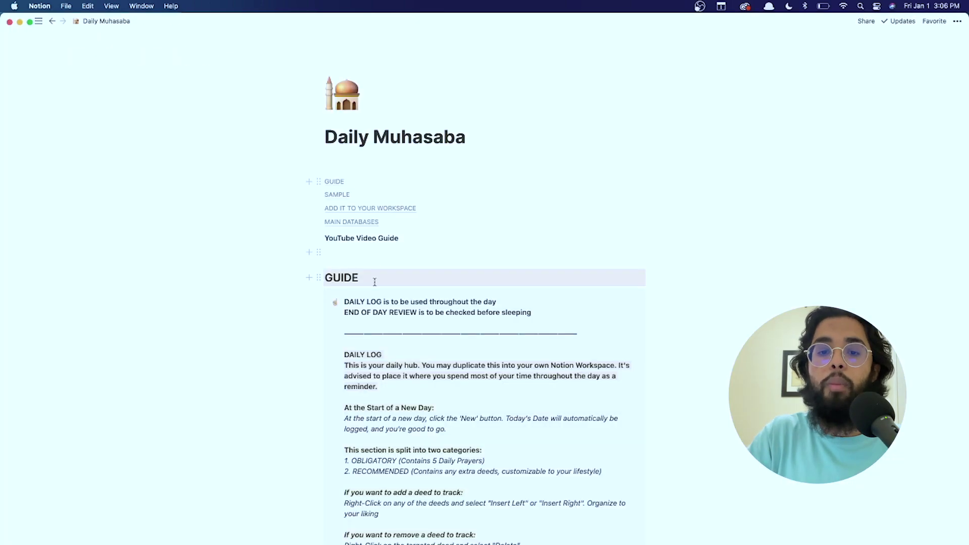
pyautogui.scroll(-10, 374, 280)
pyautogui.scroll(-10, 374, 284)
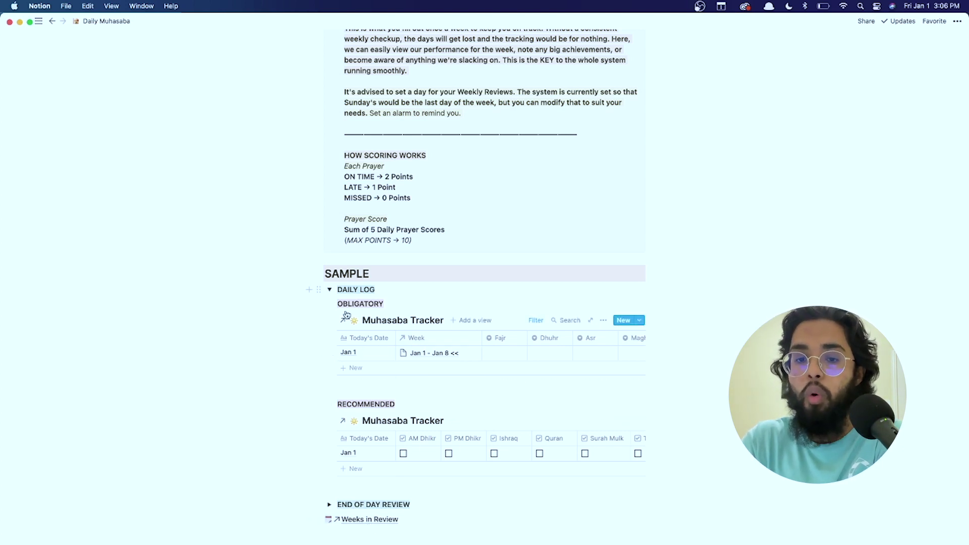
pyautogui.click(328, 291)
pyautogui.click(329, 290)
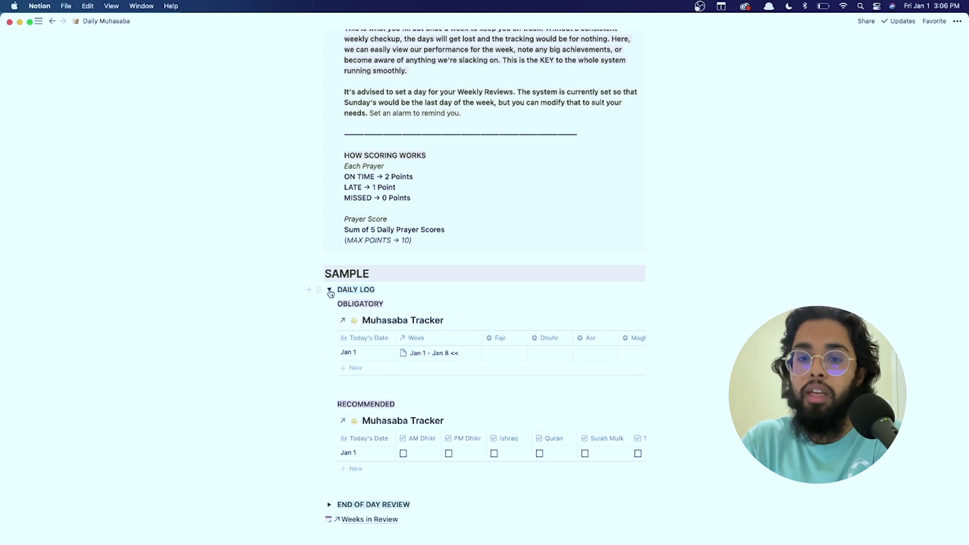
# Mark Fajr as MISSED for the Jan 1 entry in the OBLIGATORY tracker, and change it to LATE
pyautogui.hscroll(2, 497, 356)
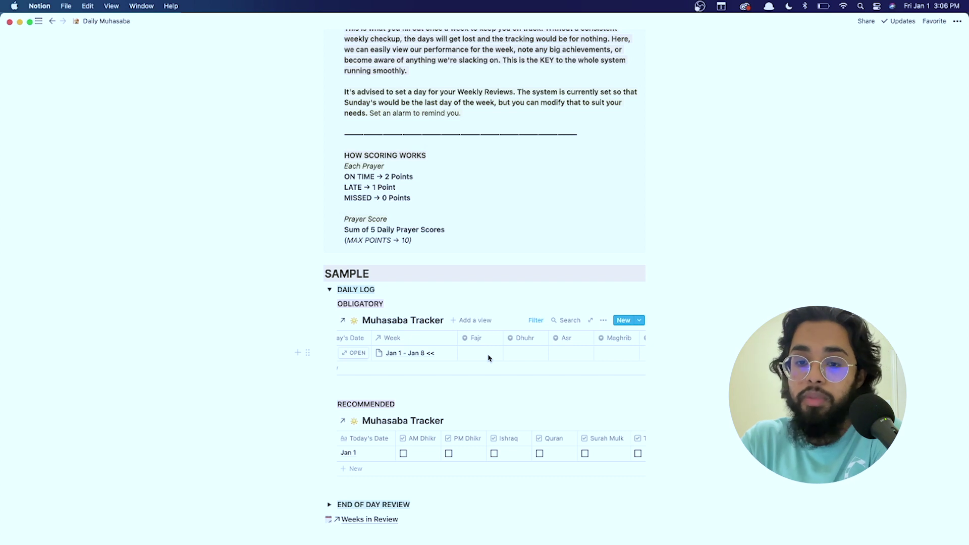
pyautogui.click(485, 356)
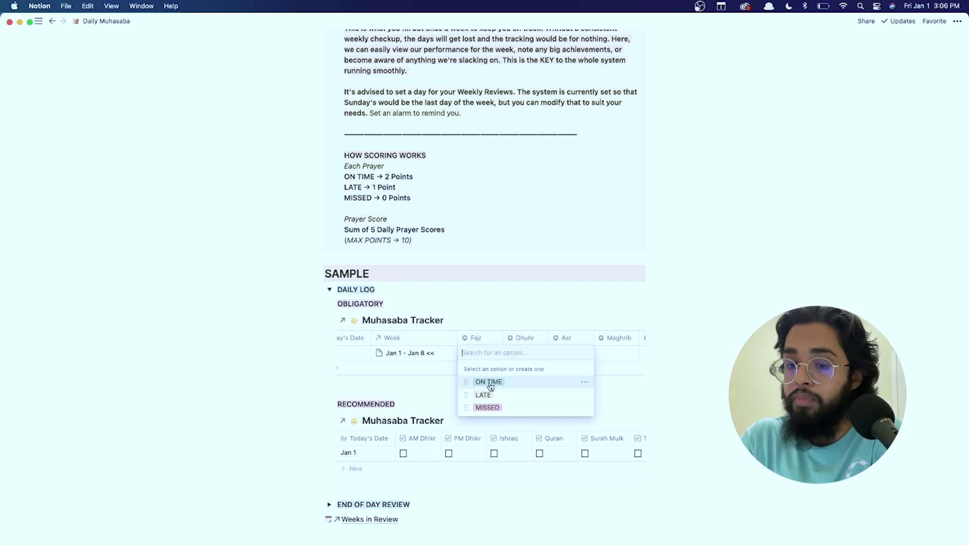
pyautogui.click(516, 411)
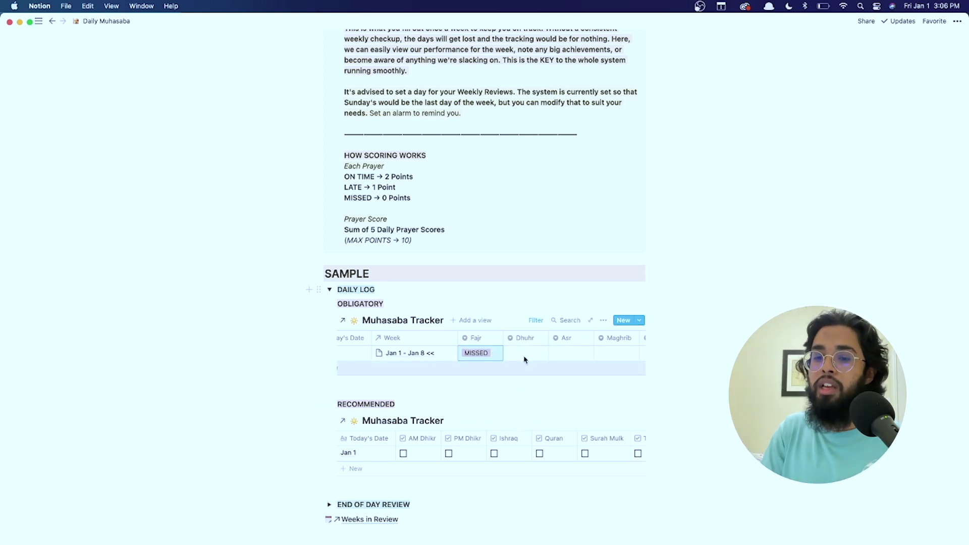
pyautogui.click(493, 353)
pyautogui.click(488, 397)
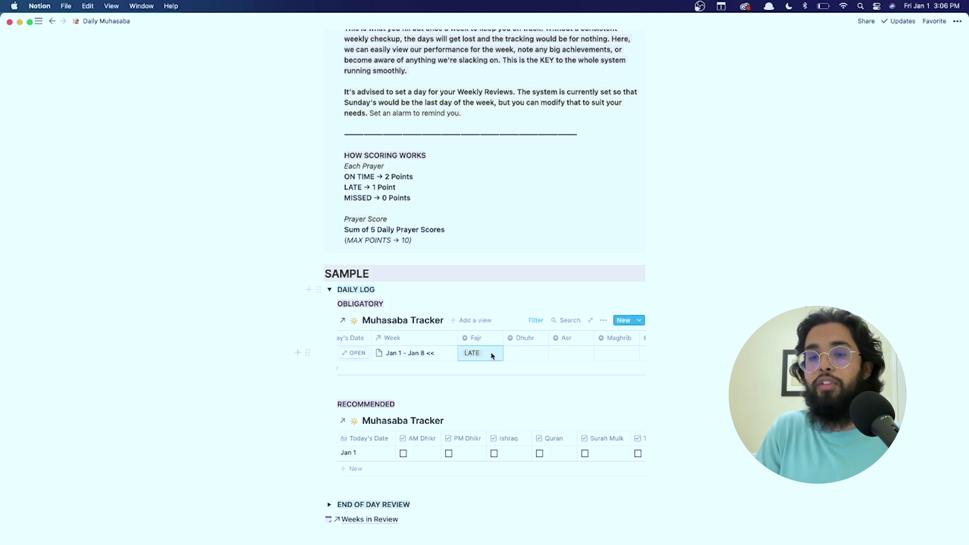
# For the Jan 1 entry, set Dhuhr, Maghrib and Isha to ON TIME and Asr to LATE
pyautogui.hscroll(3, 535, 353)
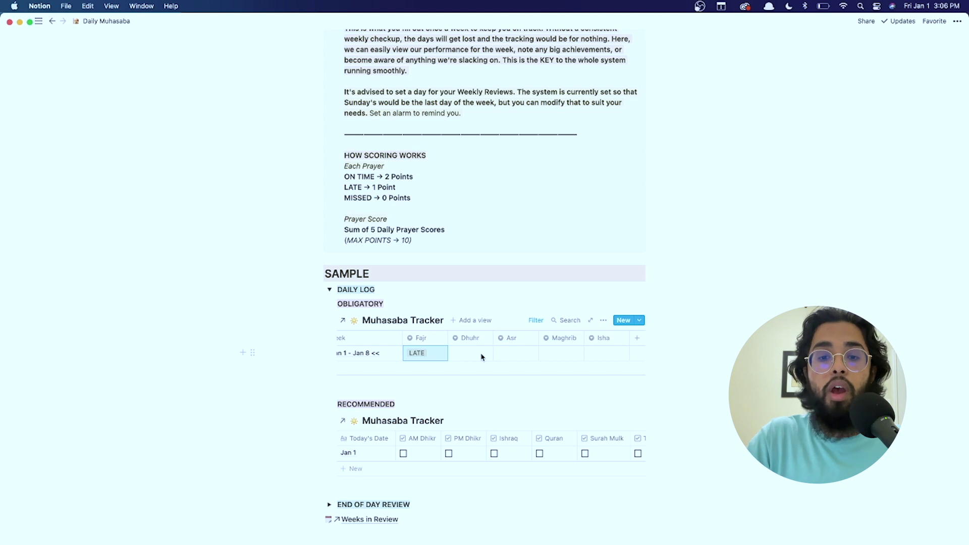
pyautogui.click(480, 357)
pyautogui.click(480, 382)
pyautogui.press('Escape')
pyautogui.click(515, 354)
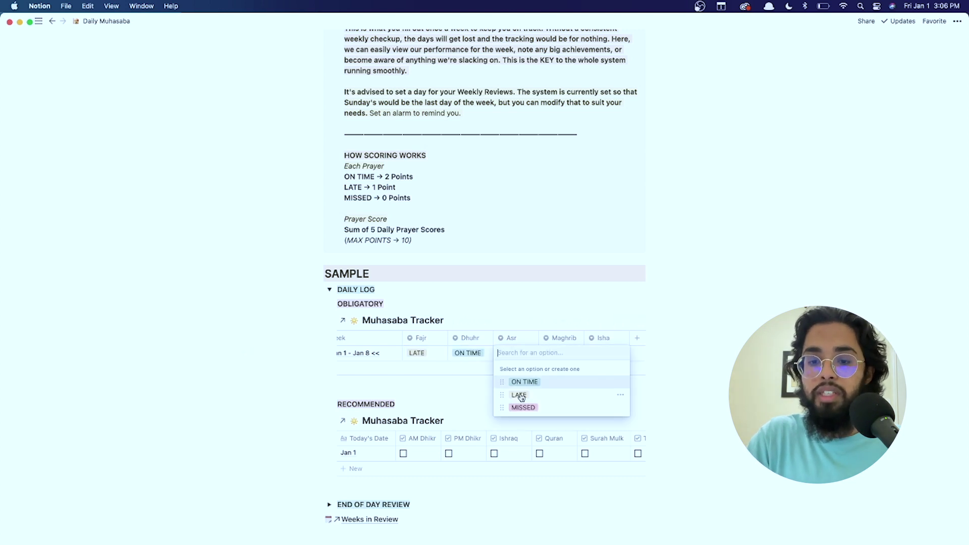
pyautogui.click(519, 395)
pyautogui.click(563, 357)
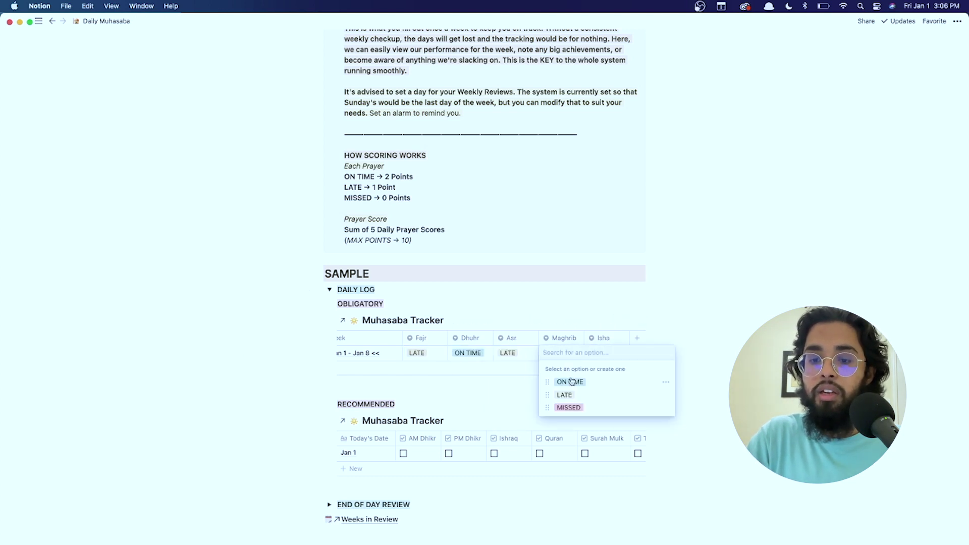
pyautogui.click(571, 382)
pyautogui.click(601, 360)
pyautogui.click(613, 382)
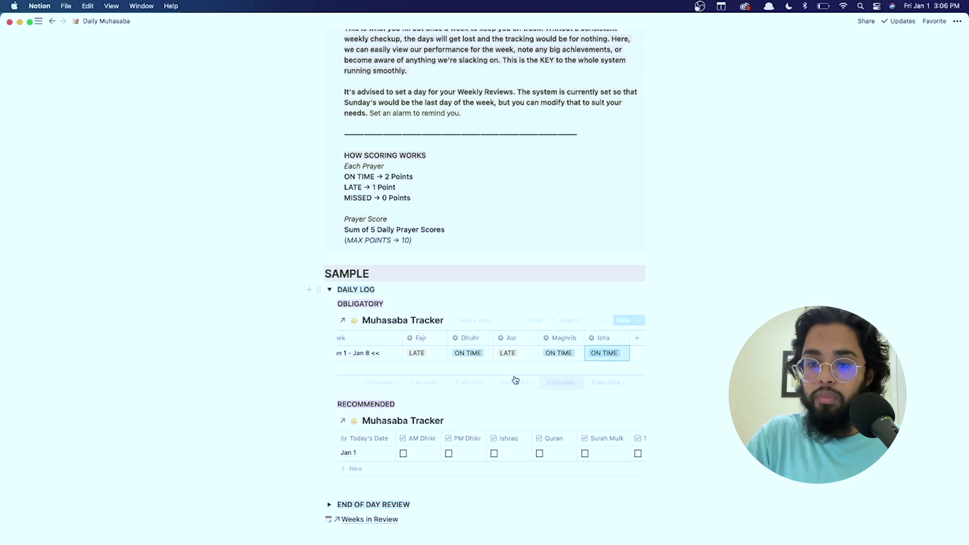
# Tick AM Dhikr, Ishraq, Quran and Pray 2 Nafl for the Jan 1 entry in the RECOMMENDED tracker
pyautogui.hscroll(-5, 515, 381)
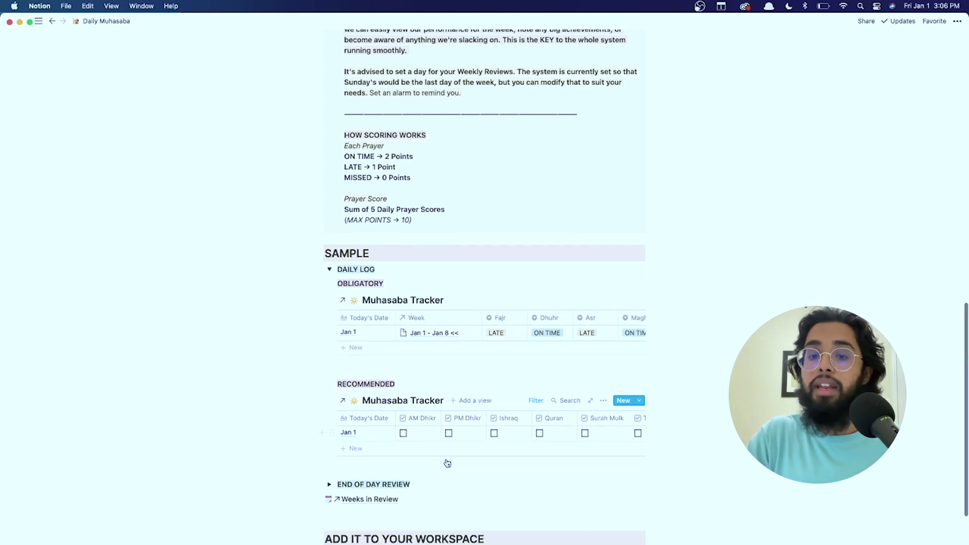
pyautogui.scroll(-1, 444, 461)
pyautogui.click(403, 430)
pyautogui.hscroll(3, 507, 430)
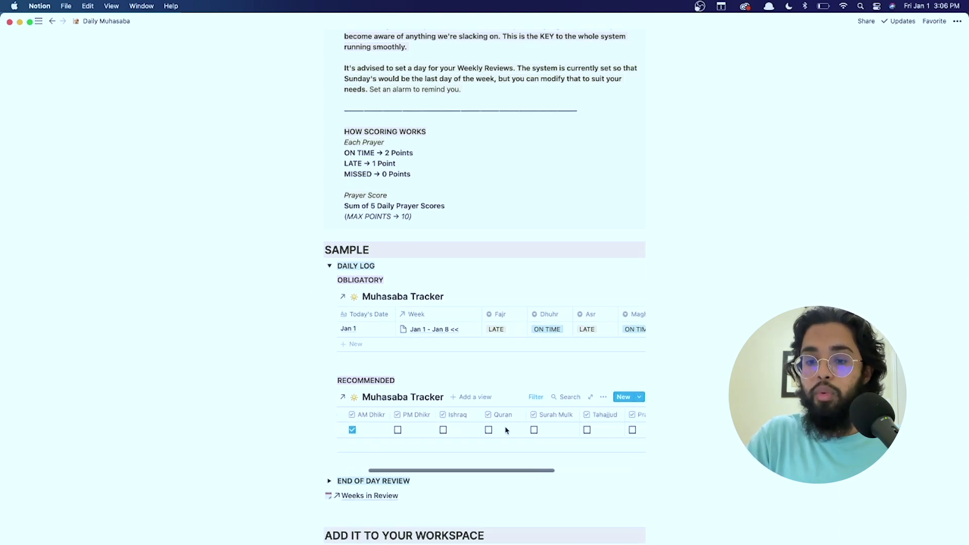
pyautogui.click(440, 430)
pyautogui.click(485, 430)
pyautogui.hscroll(3, 482, 430)
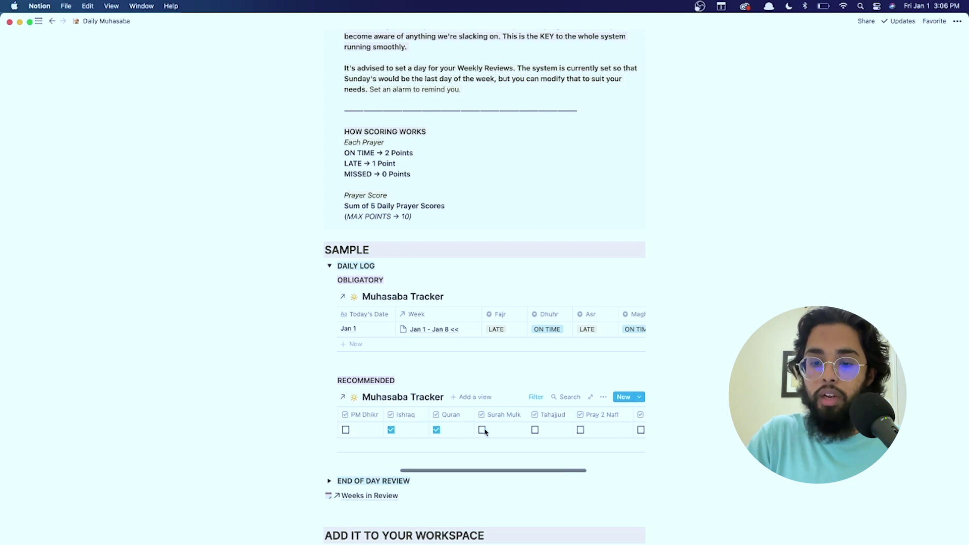
pyautogui.click(528, 430)
pyautogui.hscroll(2, 530, 431)
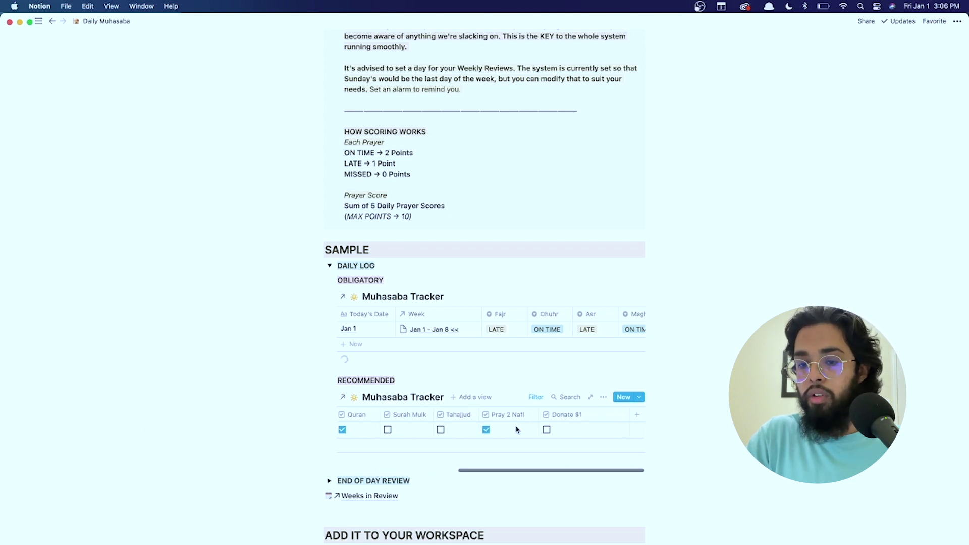
# Tick Donate $1 for the Jan 1 entry in the RECOMMENDED tracker
pyautogui.click(552, 429)
pyautogui.hscroll(-8, 505, 419)
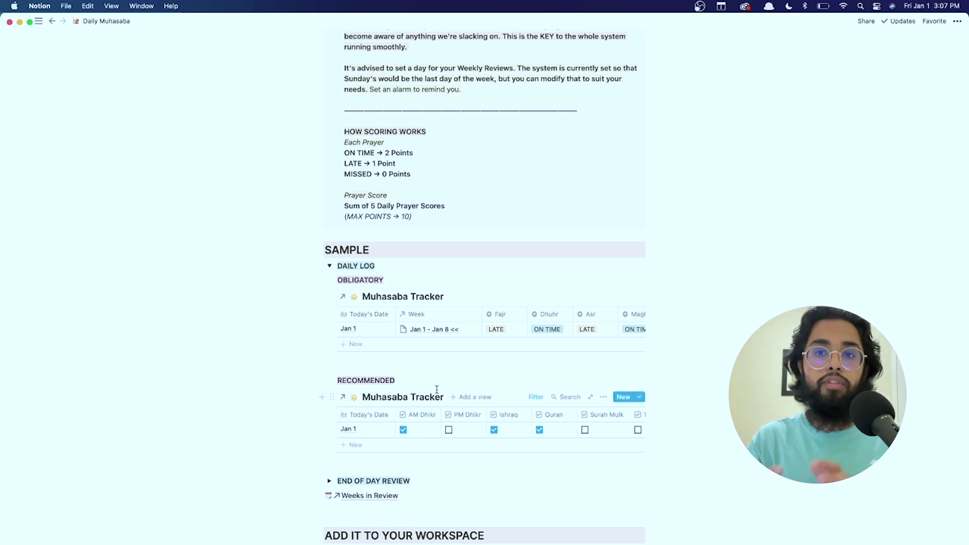
# Collapse DAILY LOG and expand END OF DAY REVIEW to look over the Jan 1 entry's review columns
pyautogui.click(329, 266)
pyautogui.click(329, 280)
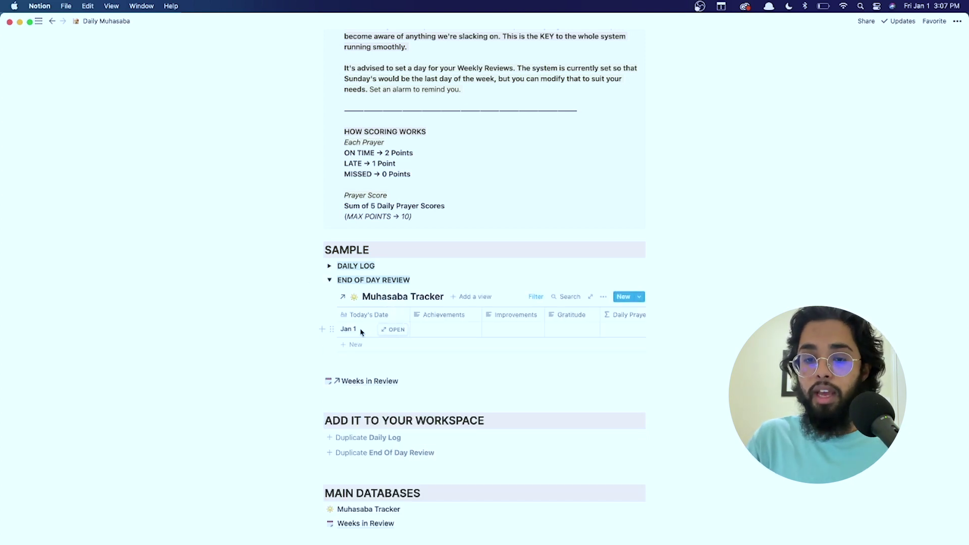
pyautogui.hscroll(3, 471, 329)
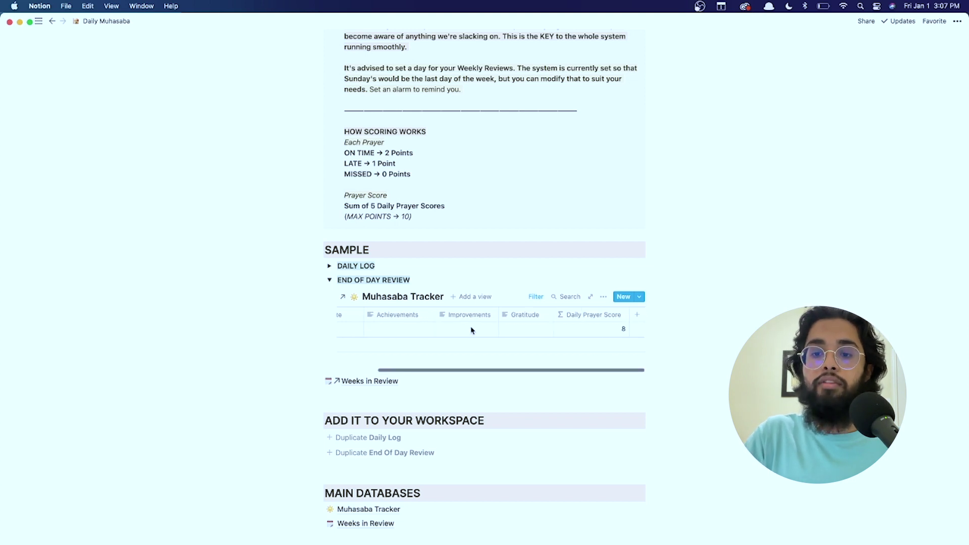
pyautogui.hscroll(-3, 471, 330)
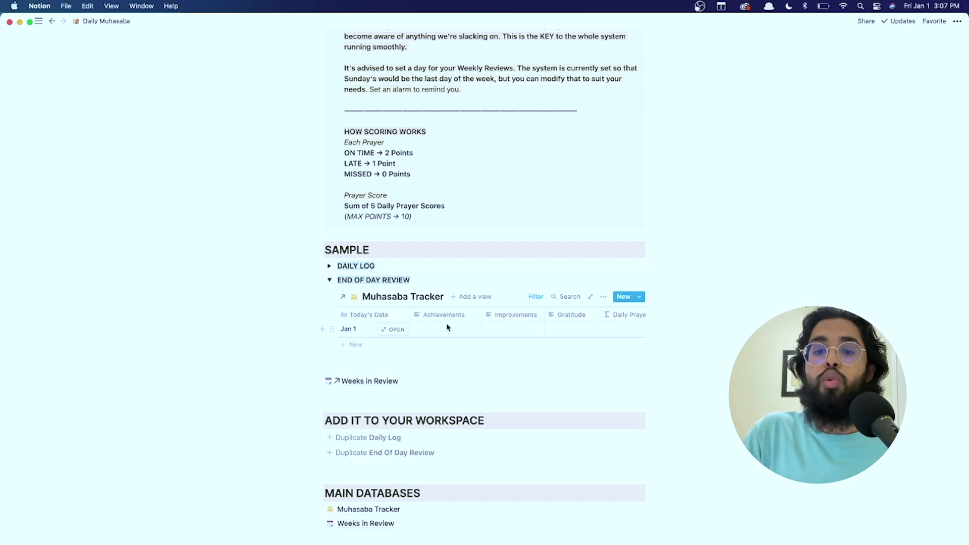
pyautogui.hscroll(3, 449, 329)
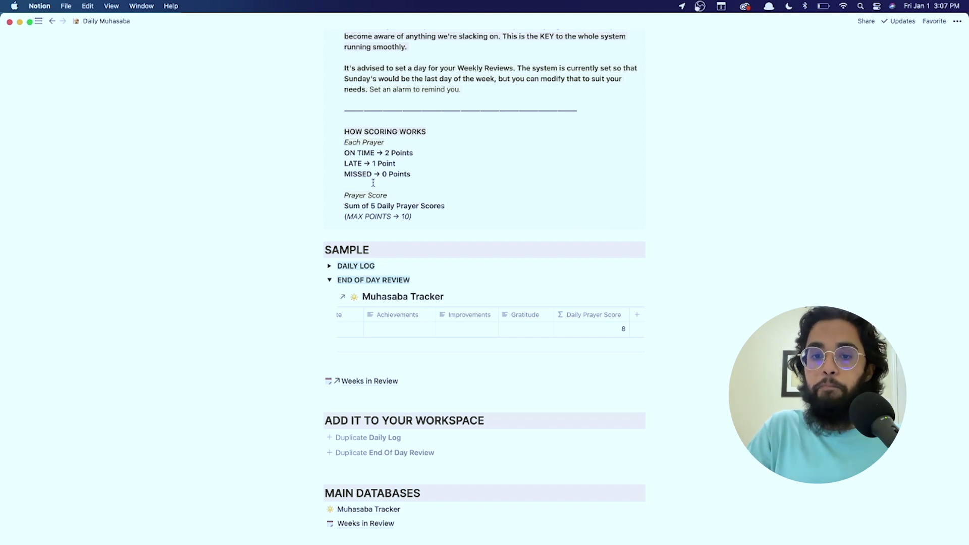
# Compare the Jan 1 Daily Prayer Score with the scoring rules and the prayers logged in DAILY LOG
pyautogui.moveTo(412, 216); pyautogui.dragTo(344, 214)
pyautogui.click(390, 216)
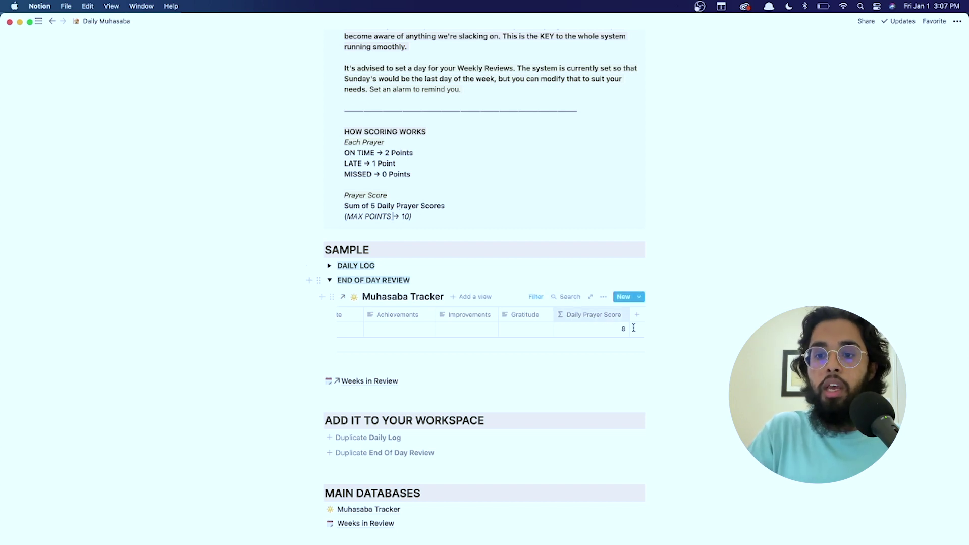
pyautogui.moveTo(621, 335)
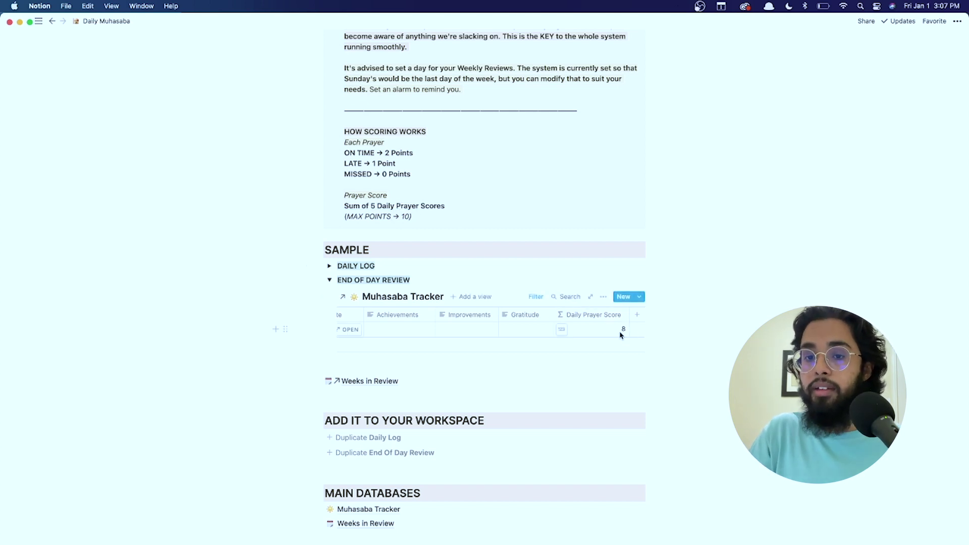
pyautogui.click(329, 266)
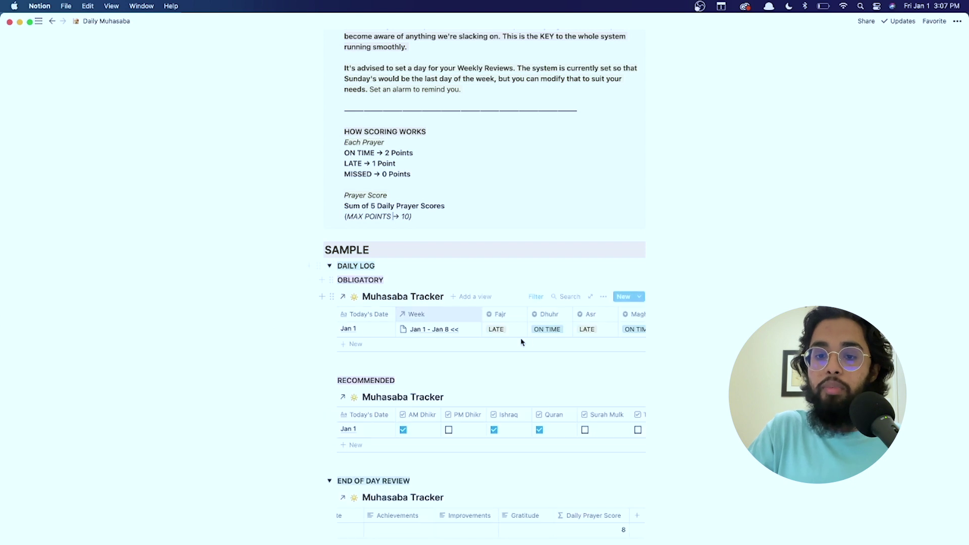
pyautogui.hscroll(5, 525, 343)
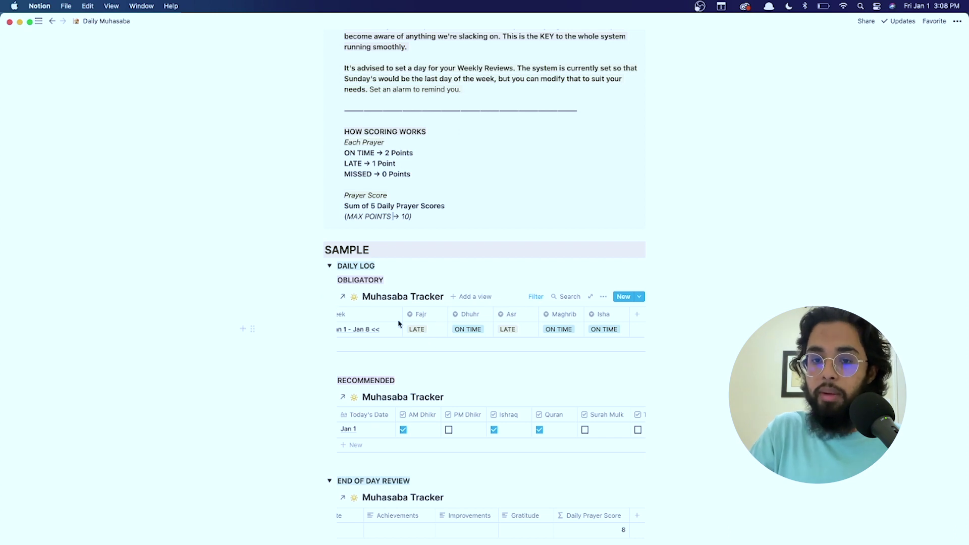
pyautogui.click(329, 266)
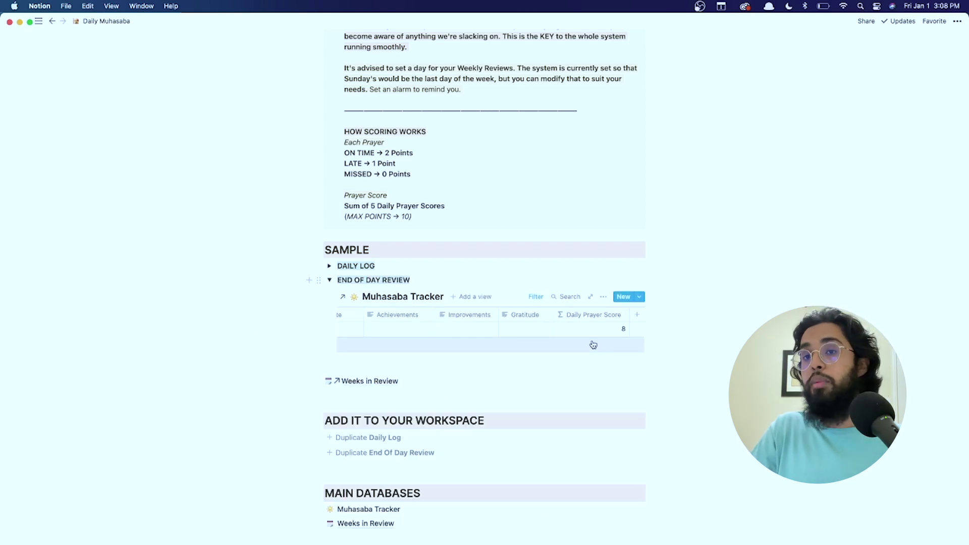
# Narrow the Daily Prayer Score column and enter "I prayed 4 Nafl" under Achievements for Jan 1
pyautogui.moveTo(629, 317); pyautogui.dragTo(600, 321)
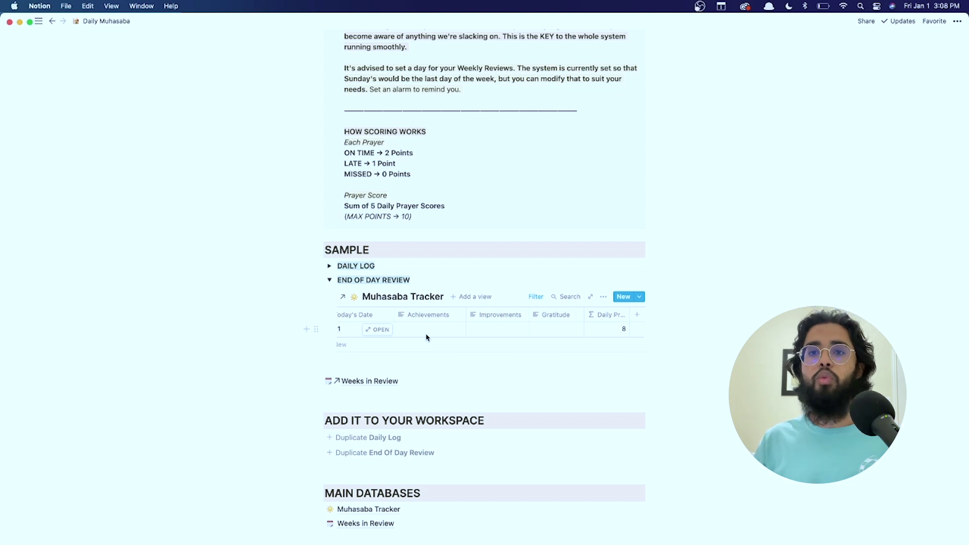
pyautogui.hscroll(-2, 427, 338)
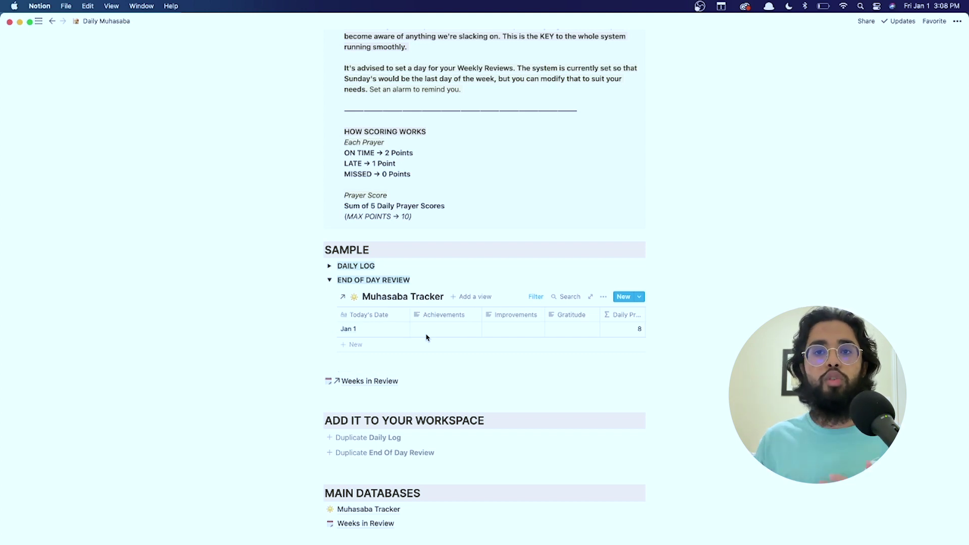
pyautogui.click(427, 334)
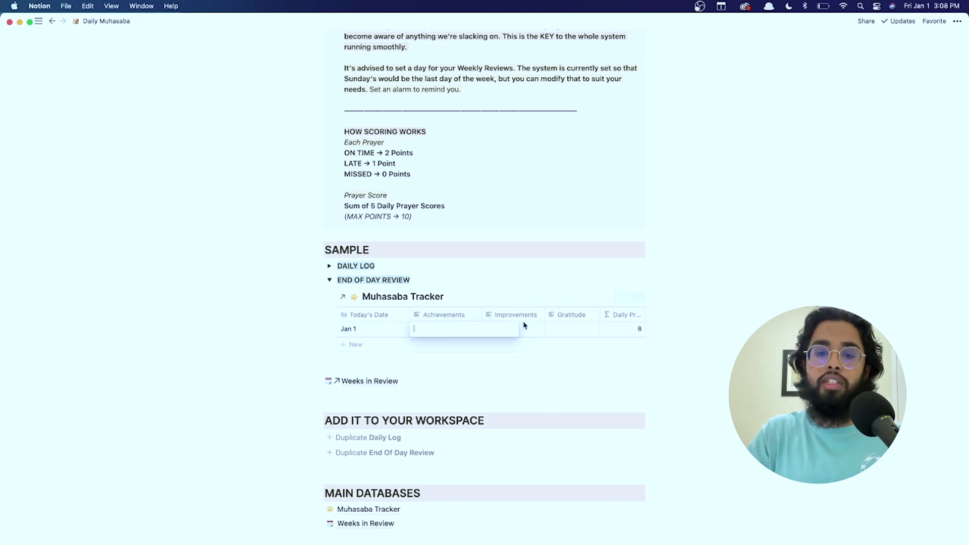
pyautogui.write('I prayed 4 ')
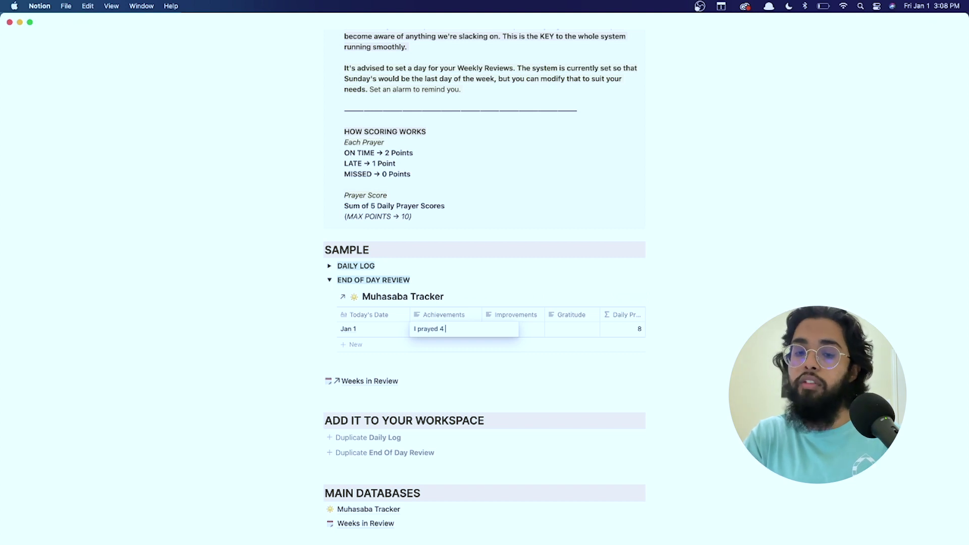
pyautogui.write('Nafl')
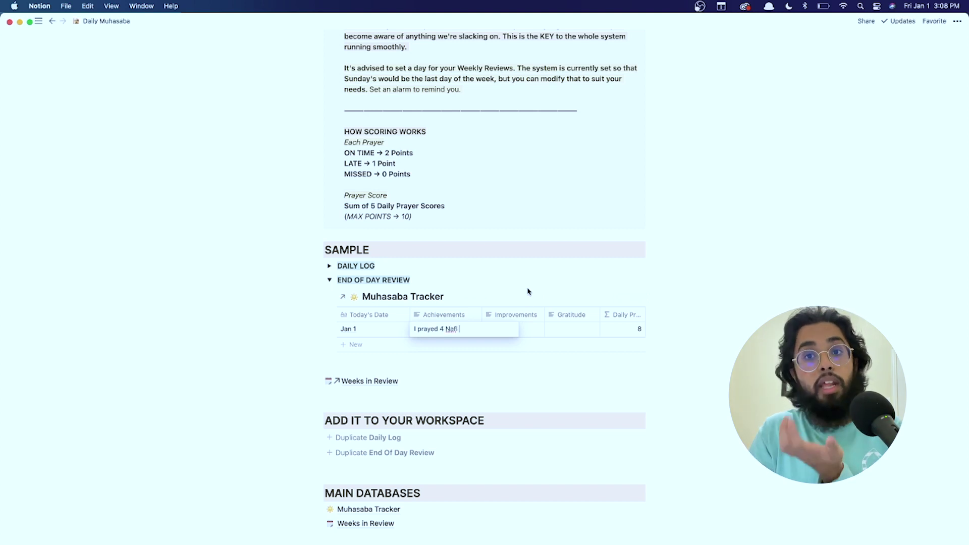
pyautogui.press('Escape')
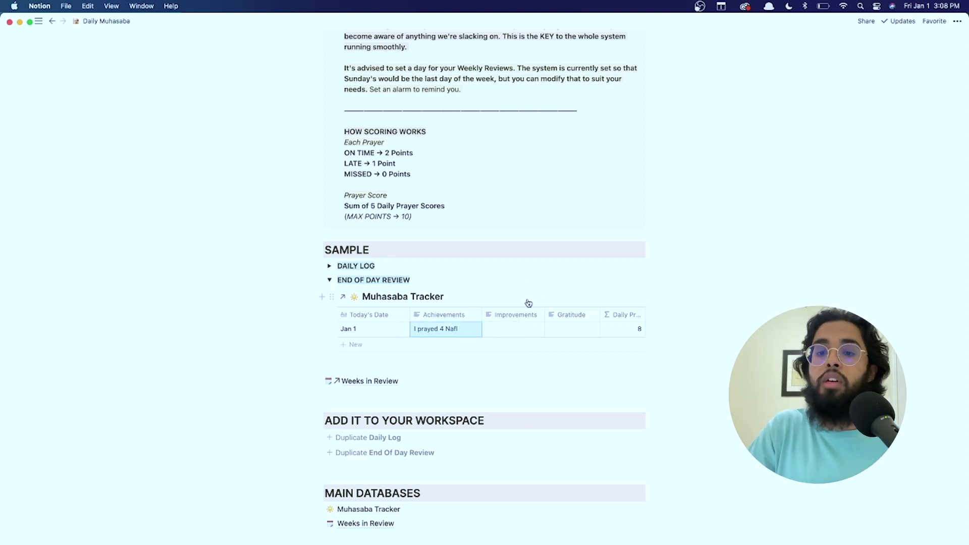
# Enter "I wasn't a good brother" under Improvements for Jan 1 and widen that column to fit the text
pyautogui.click(523, 334)
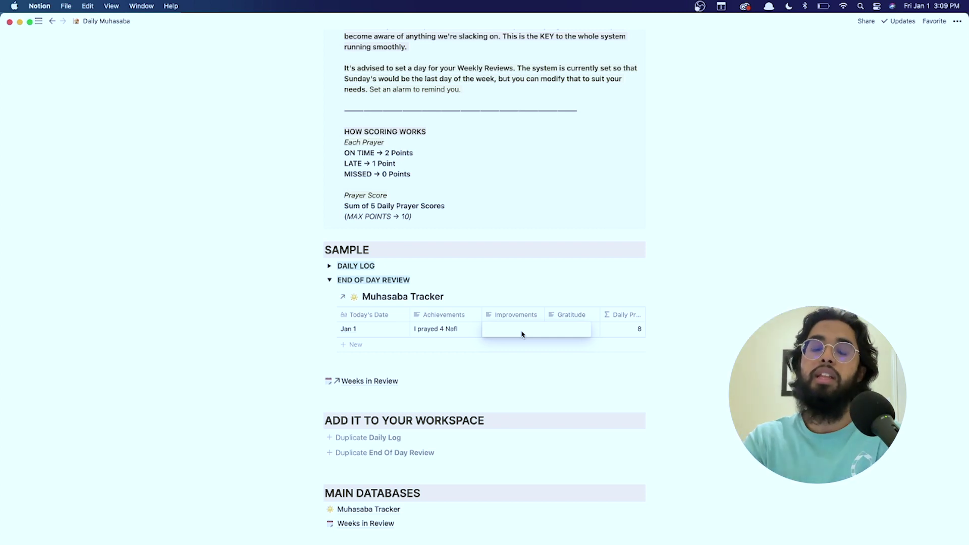
pyautogui.write('I')
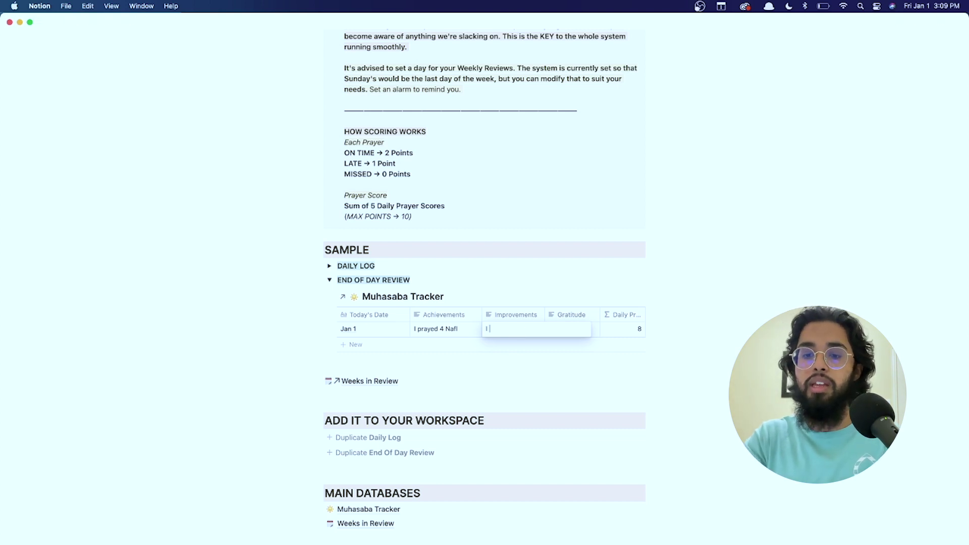
pyautogui.write(" wasn't a good brother")
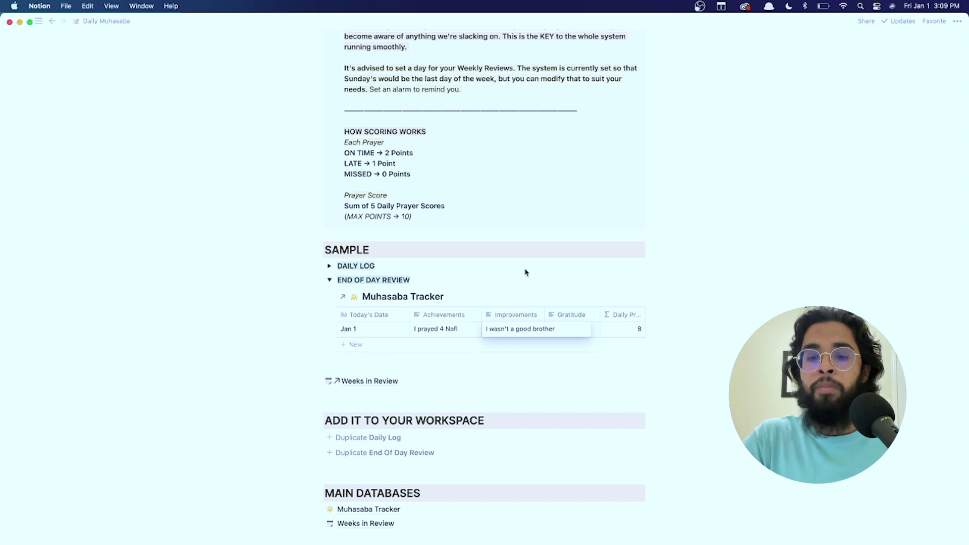
pyautogui.press('Escape')
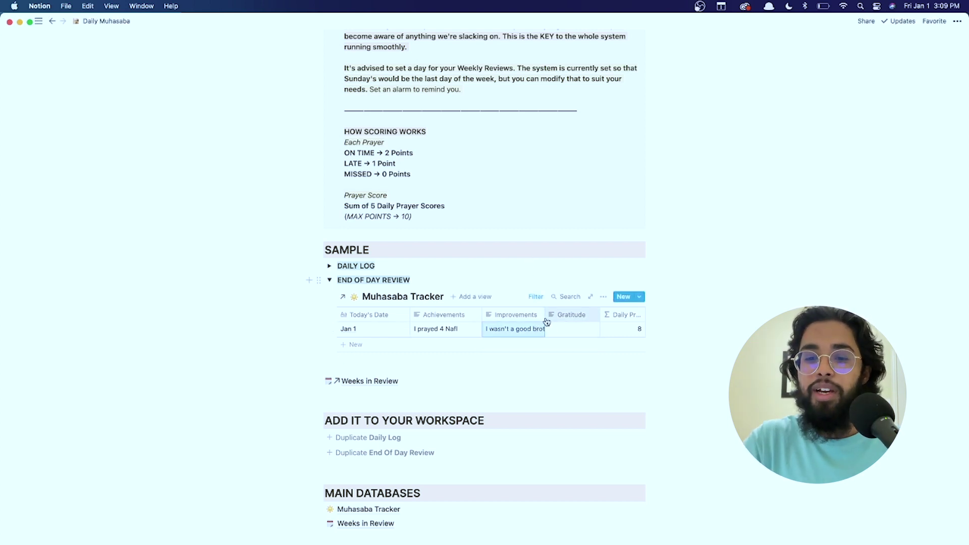
pyautogui.moveTo(545, 316); pyautogui.dragTo(571, 320)
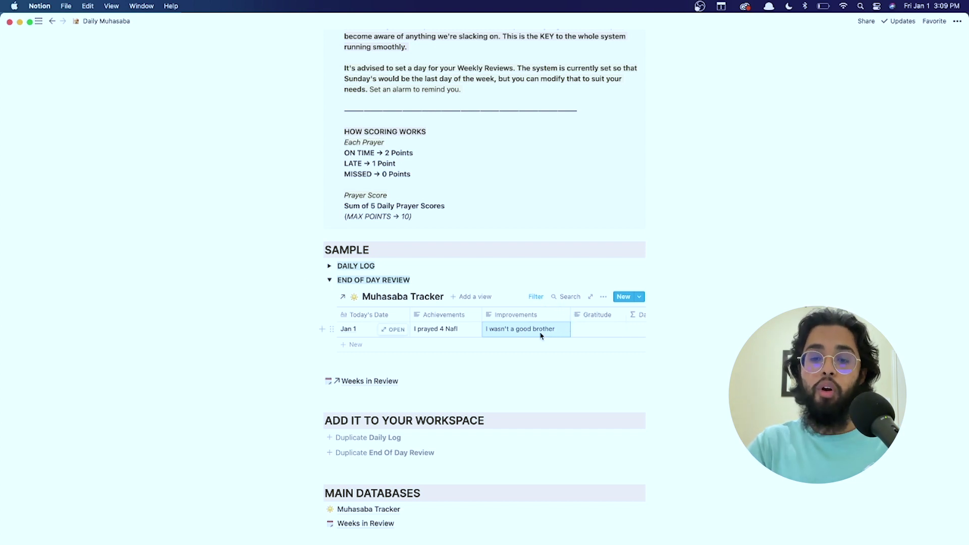
# Append ", be more attentive" to the Jan 1 Improvements text
pyautogui.click(542, 332)
pyautogui.write(',')
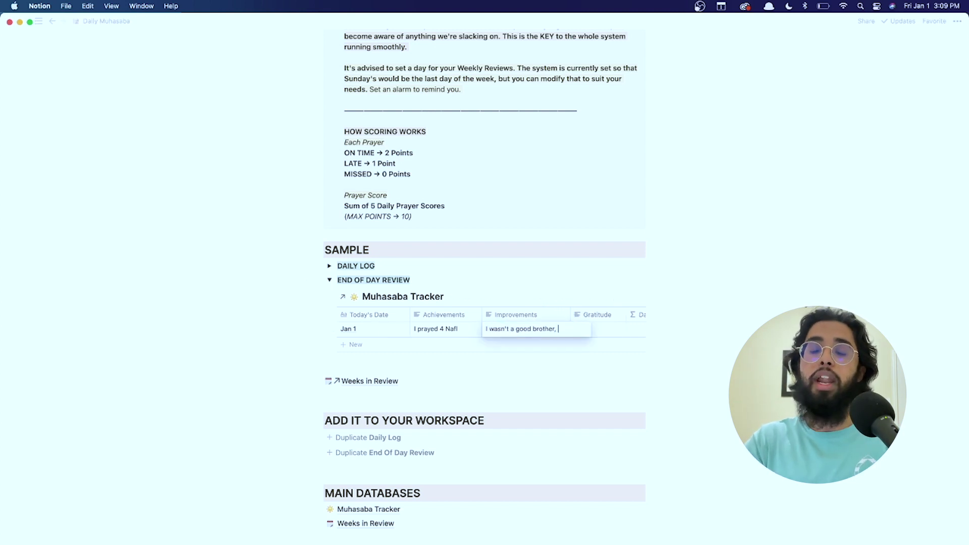
pyautogui.write(' be more ')
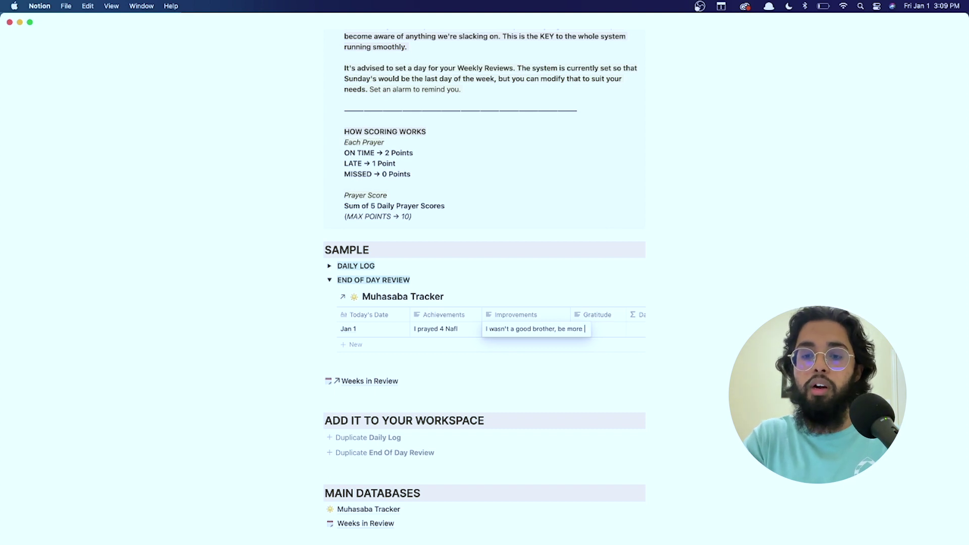
pyautogui.write('atentiv')
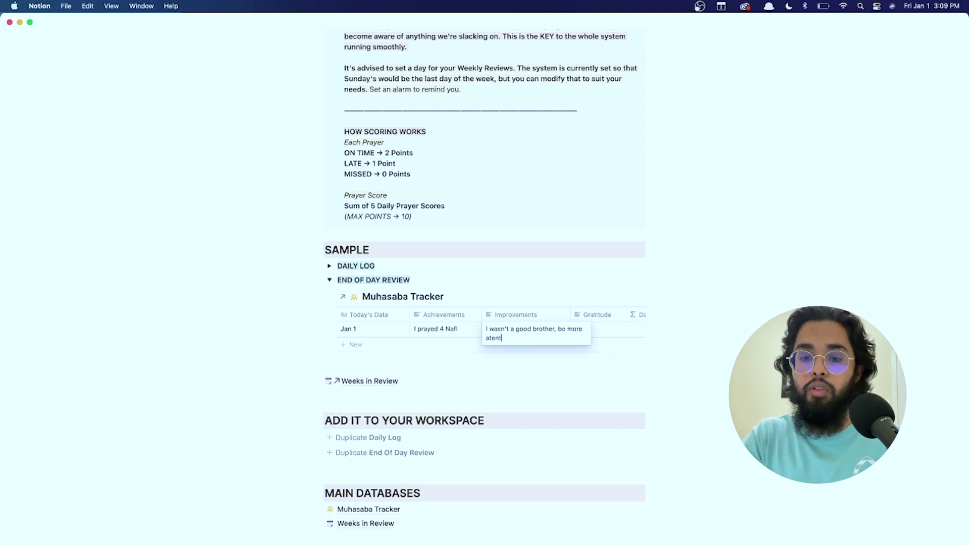
pyautogui.press('BackSpace')
pyautogui.press('BackSpace')
pyautogui.press('BackSpace')
pyautogui.press('BackSpace')
pyautogui.press('BackSpace')
pyautogui.press('BackSpace')
pyautogui.press('BackSpace')
pyautogui.write('attentive')
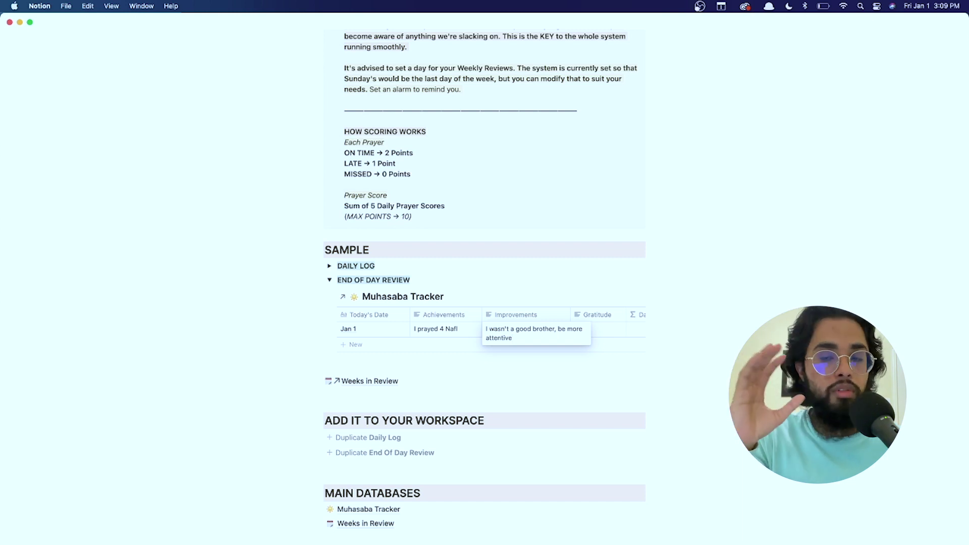
pyautogui.press('Escape')
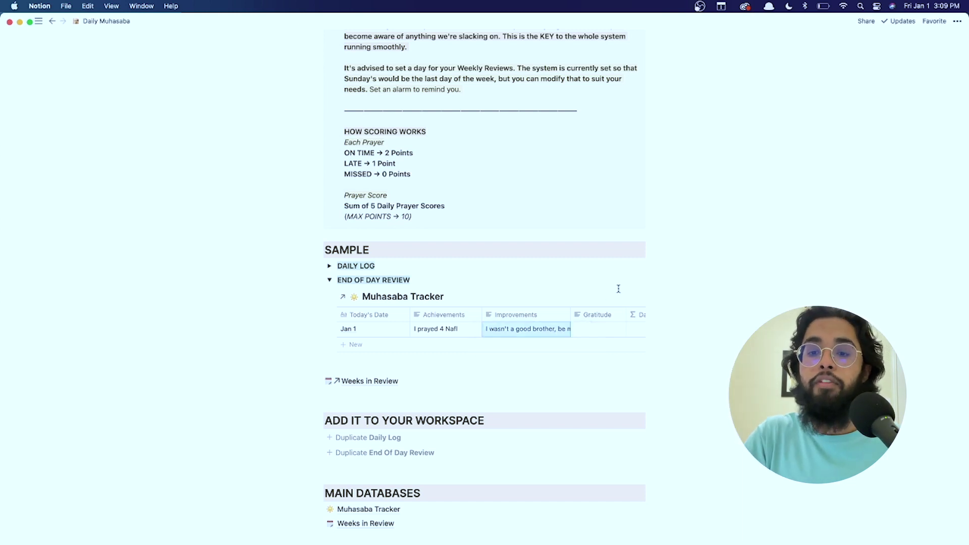
# Enter "Im thankful for breathing" under Gratitude for the Jan 1 entry
pyautogui.hscroll(2, 600, 327)
pyautogui.click(569, 328)
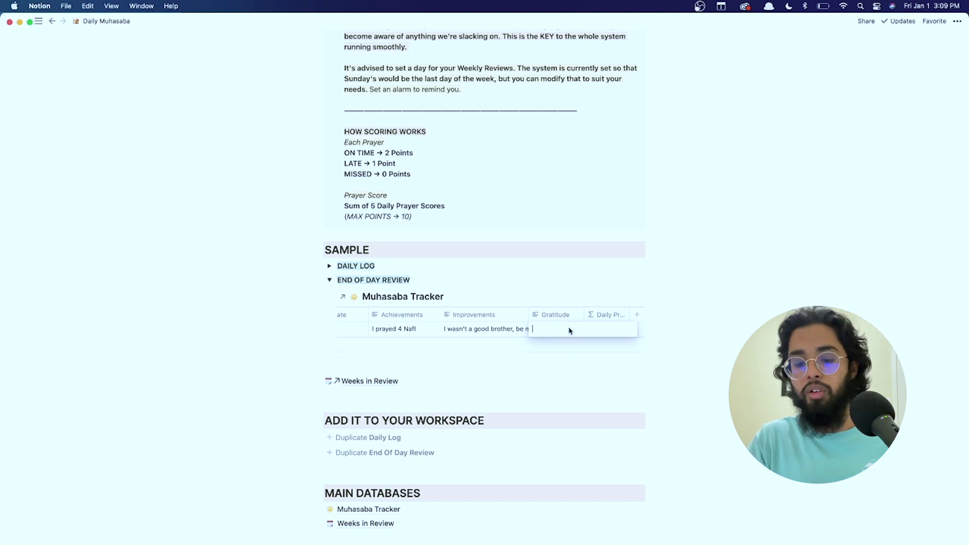
pyautogui.write('Im thankful')
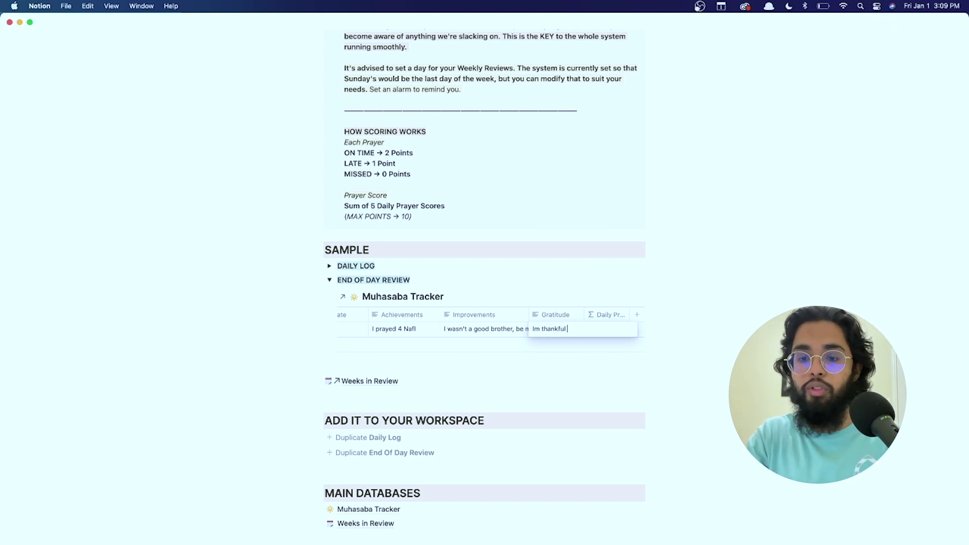
pyautogui.write(' for brotherhood')
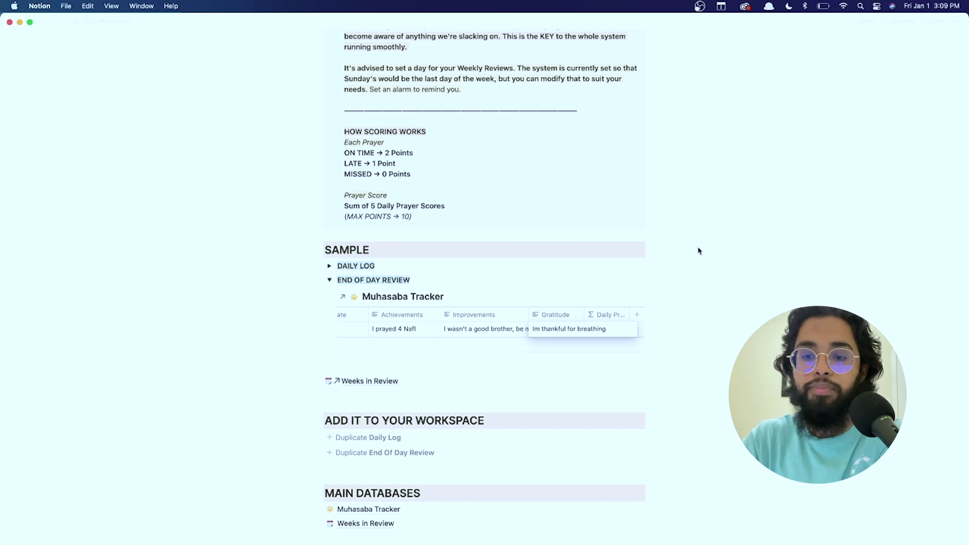
pyautogui.press('Escape')
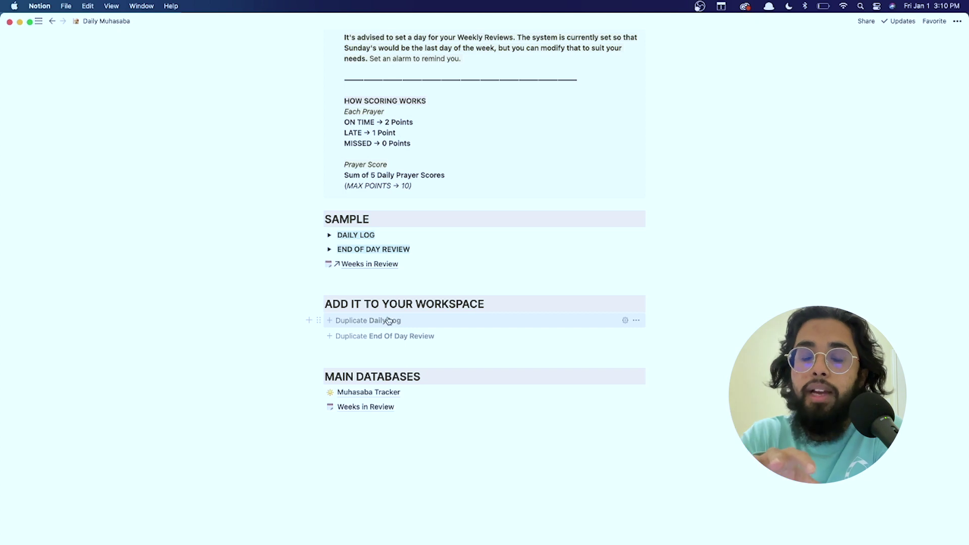
# Go to Weeks in Review and open the Dec 14 - Dec 20 week as a full page
pyautogui.click(370, 265)
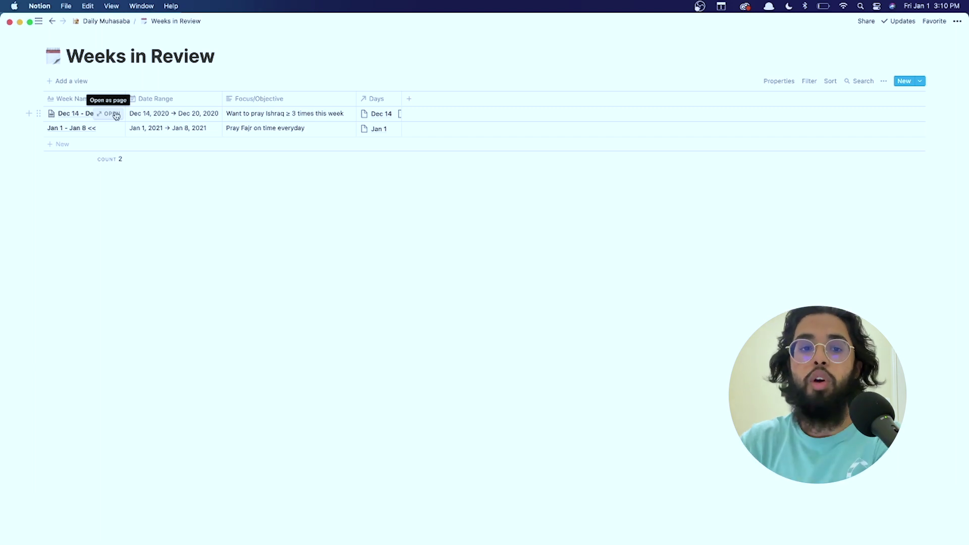
pyautogui.click(112, 114)
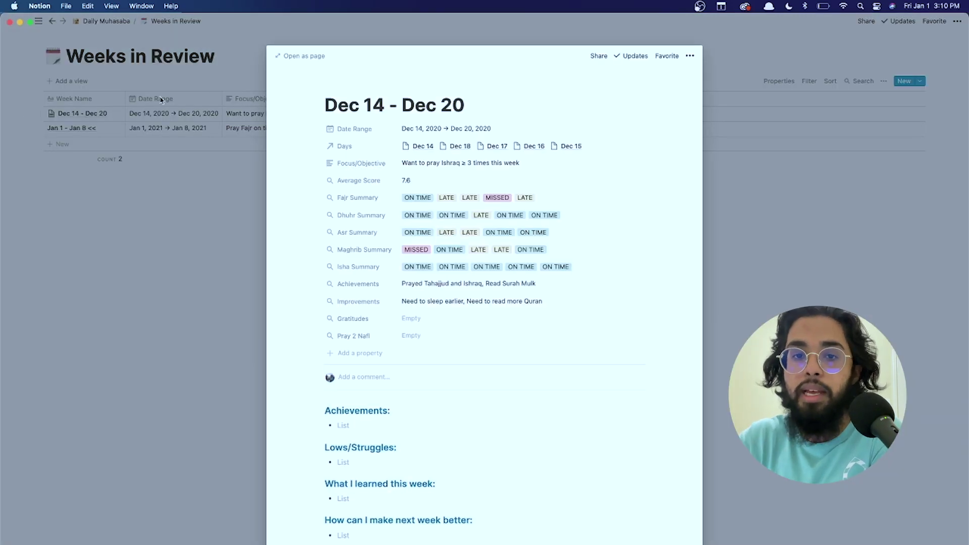
pyautogui.click(312, 59)
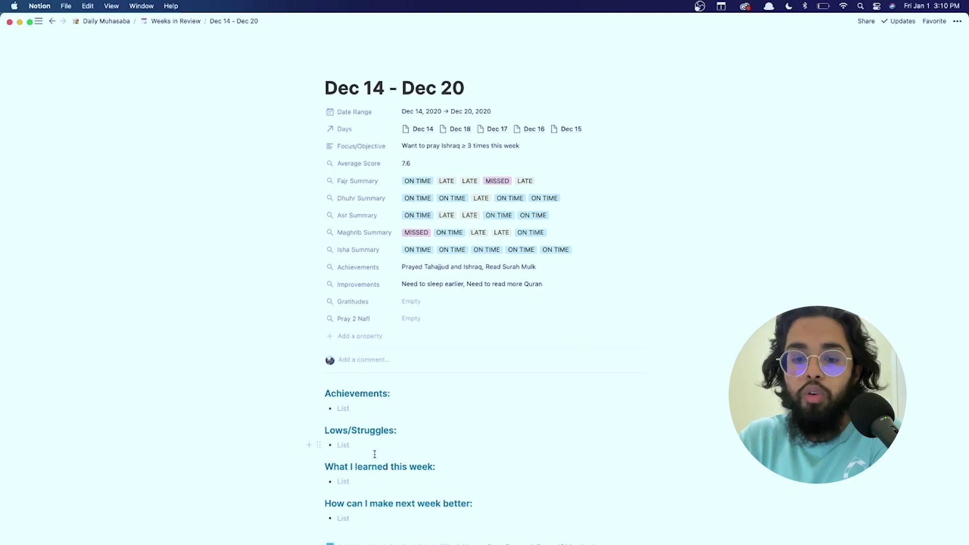
# Delete all the body content below the properties on the Dec 14 - Dec 20 page, from the Achievements heading down
pyautogui.scroll(-4, 375, 454)
pyautogui.moveTo(631, 505); pyautogui.dragTo(326, 307)
pyautogui.press('BackSpace')
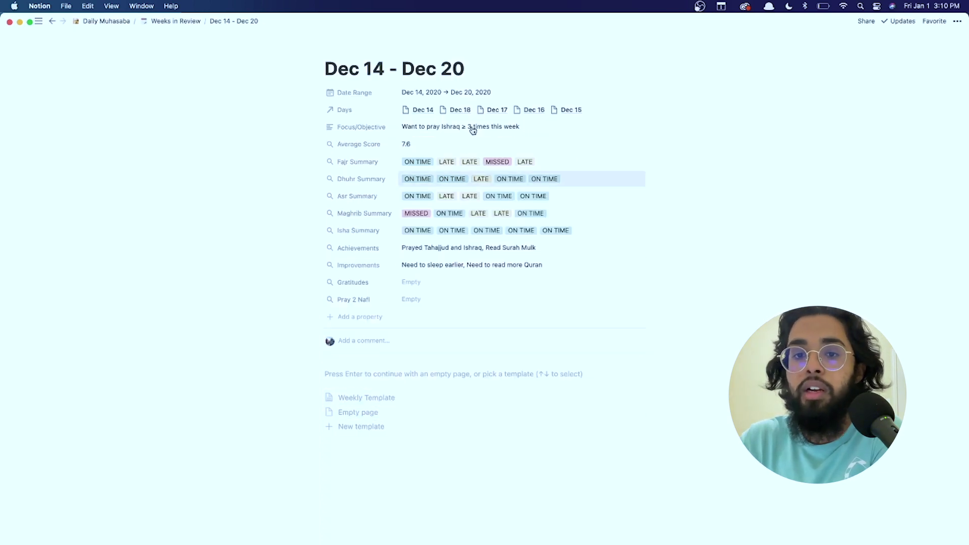
pyautogui.scroll(1, 470, 141)
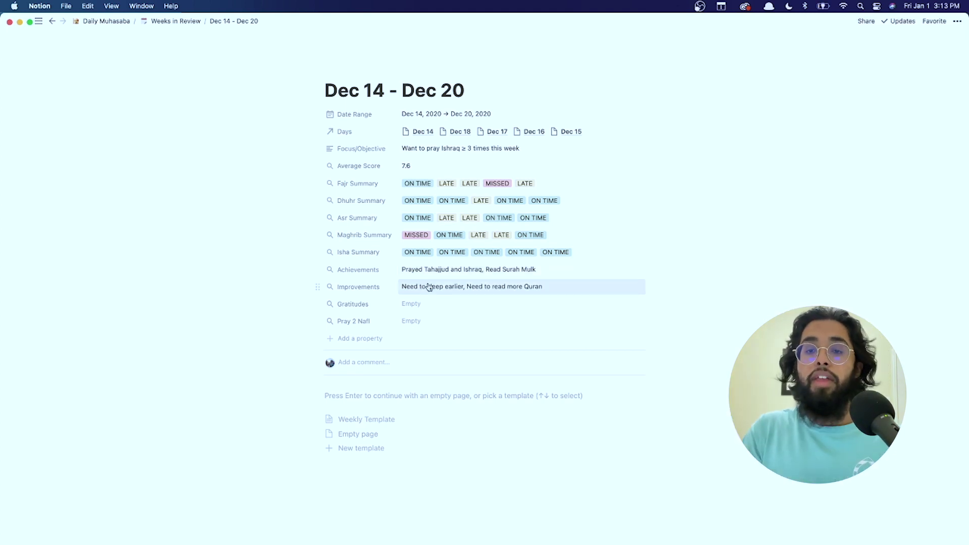
# Apply the Weekly Template to the empty body of the Dec 14 - Dec 20 page
pyautogui.click(378, 420)
pyautogui.scroll(-2, 459, 409)
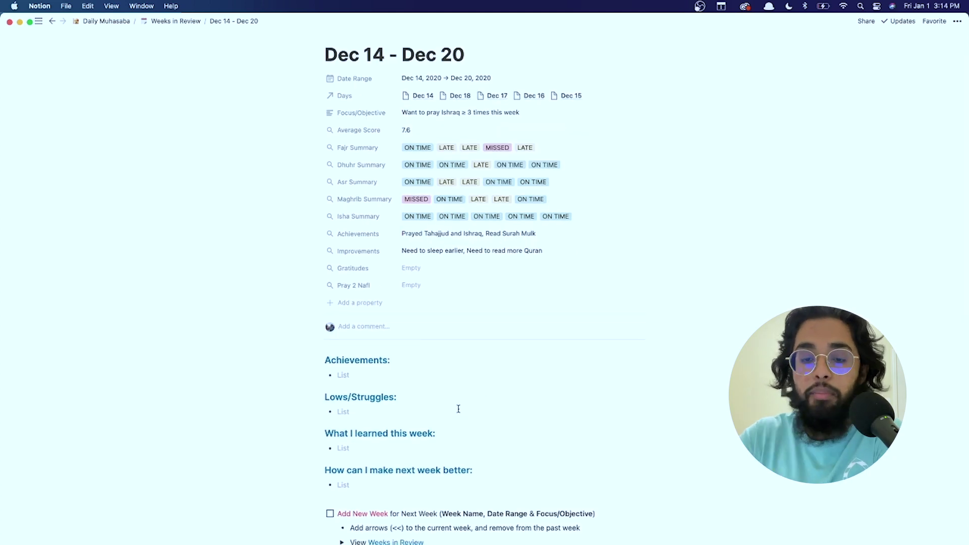
# Examine the template's Achievements, Lows/Struggles, What I learned and next-week sections, plus the Add New Week instructions below them
pyautogui.scroll(-3, 459, 409)
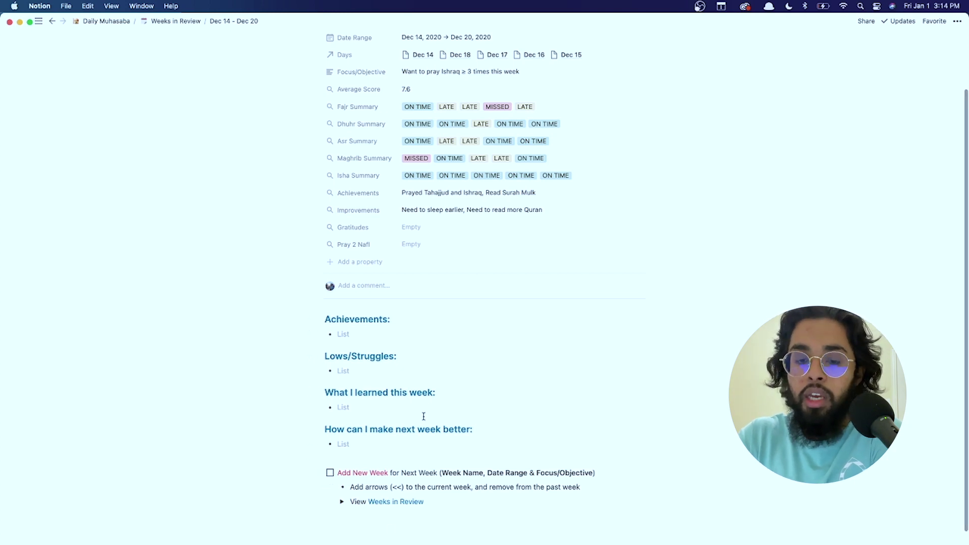
pyautogui.scroll(2, 366, 336)
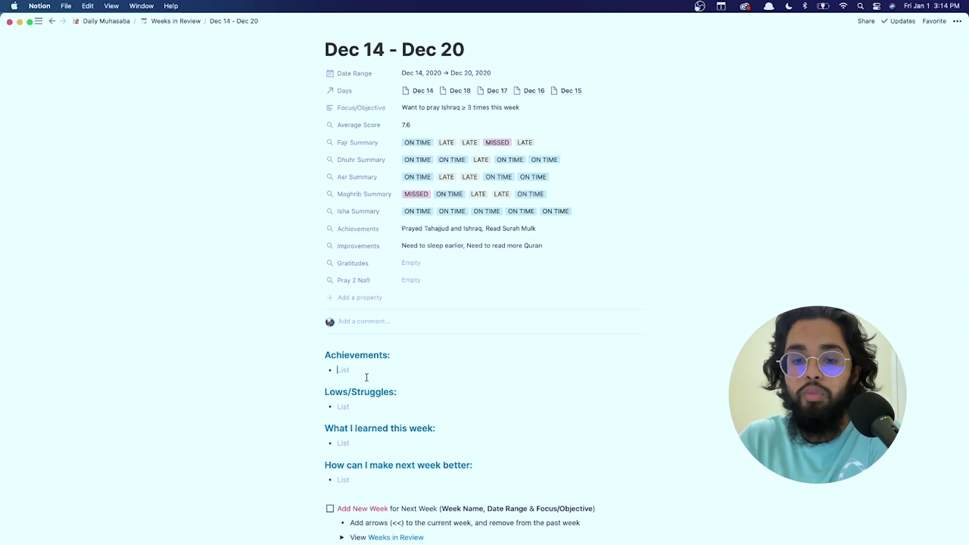
pyautogui.click(360, 406)
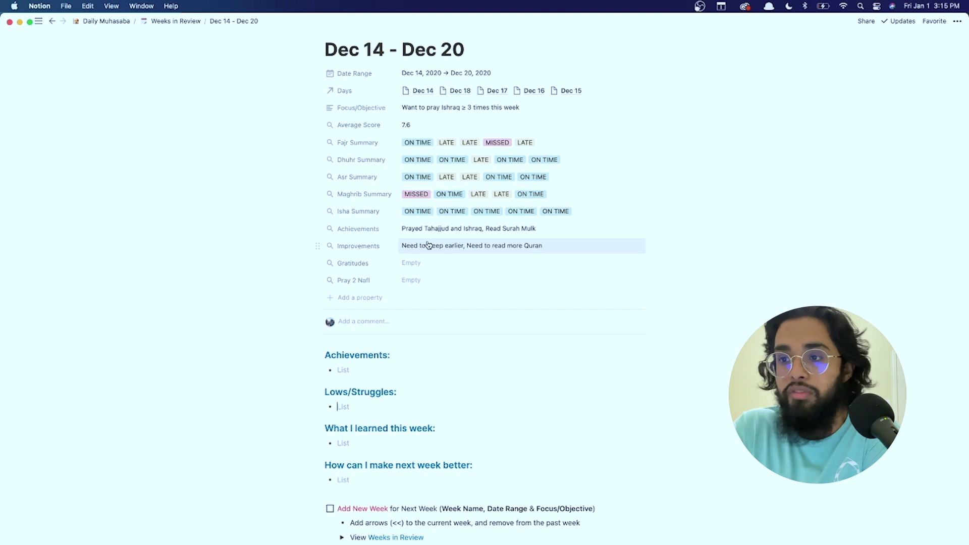
pyautogui.click(368, 442)
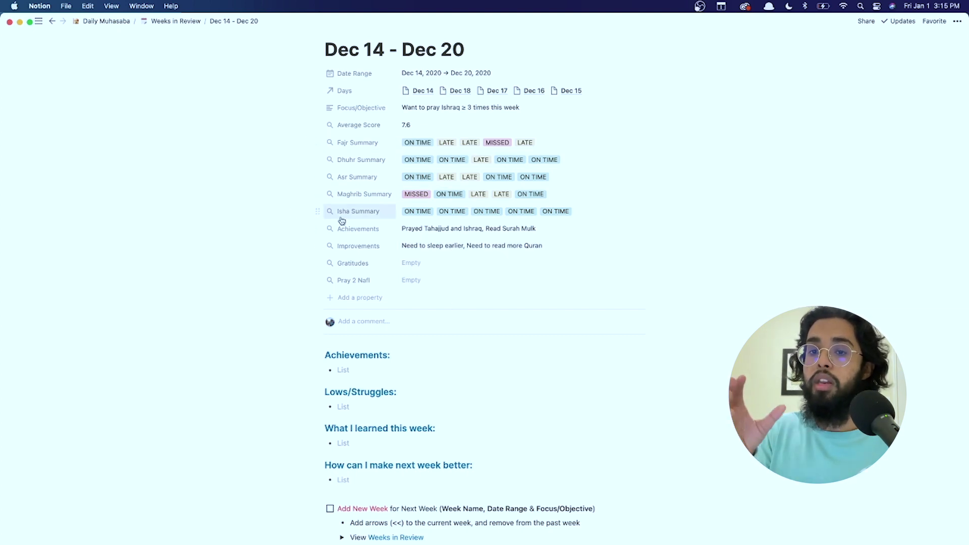
pyautogui.click(410, 480)
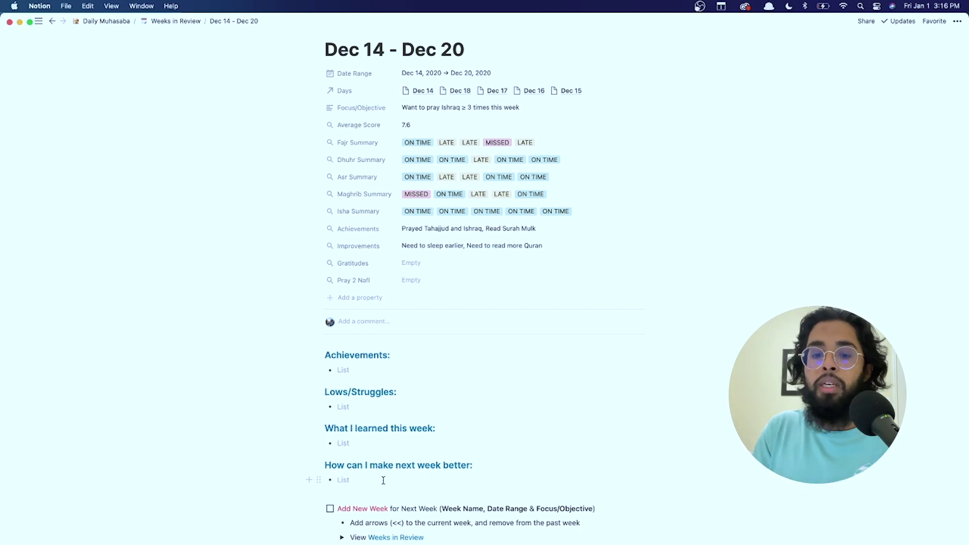
pyautogui.scroll(-3, 384, 480)
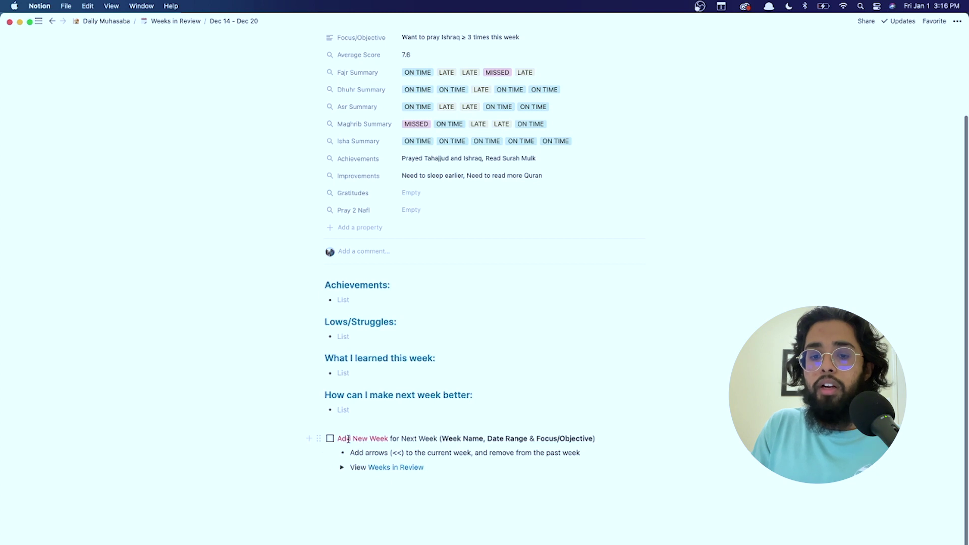
pyautogui.moveTo(336, 439); pyautogui.dragTo(538, 438)
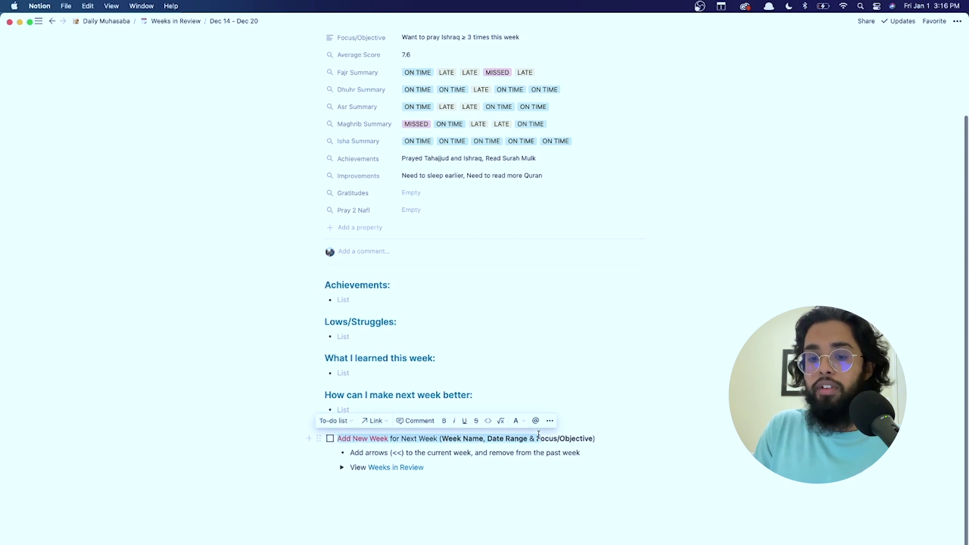
pyautogui.scroll(-2, 462, 442)
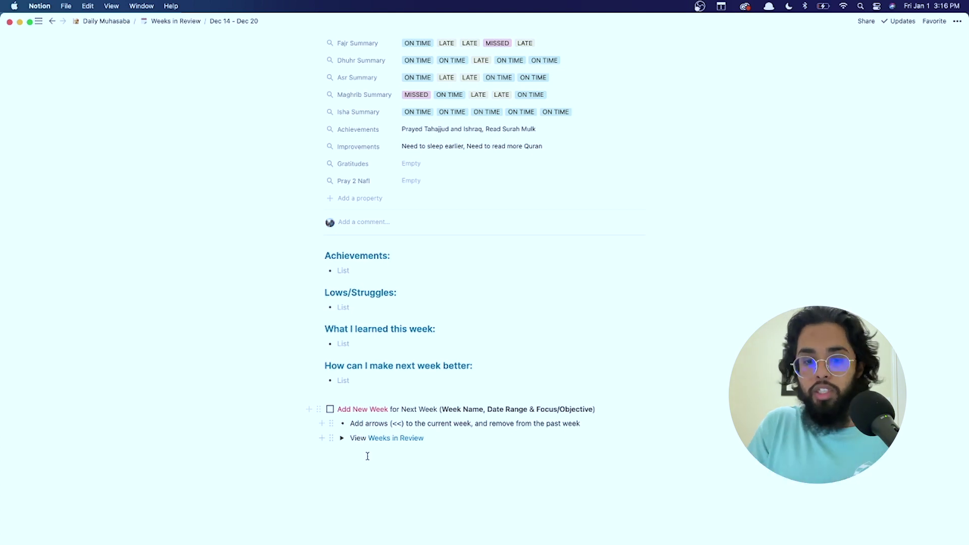
# In the expanded Weeks in Review table, widen the Week Name column and delete the Jan 1 - Jan 8 << week
pyautogui.scroll(-2, 462, 454)
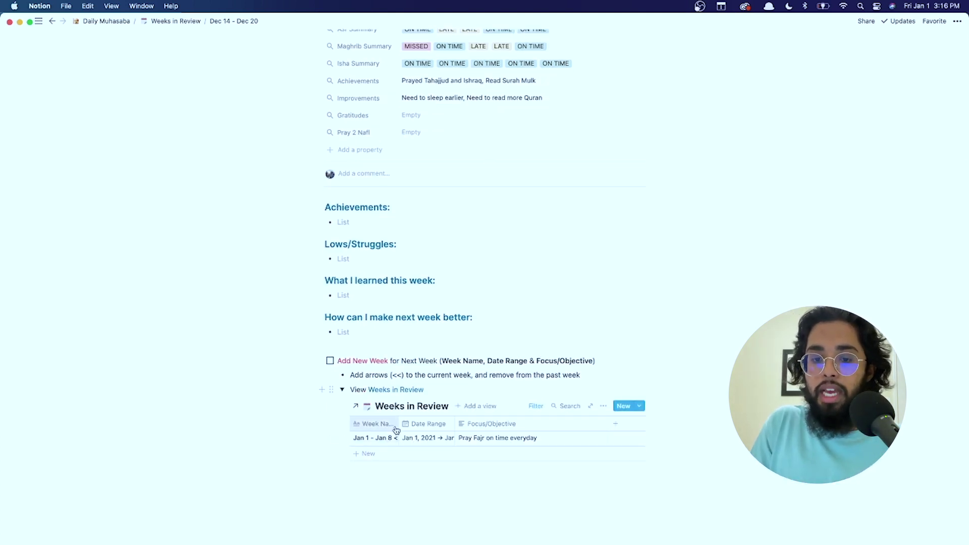
pyautogui.moveTo(399, 424); pyautogui.dragTo(436, 424)
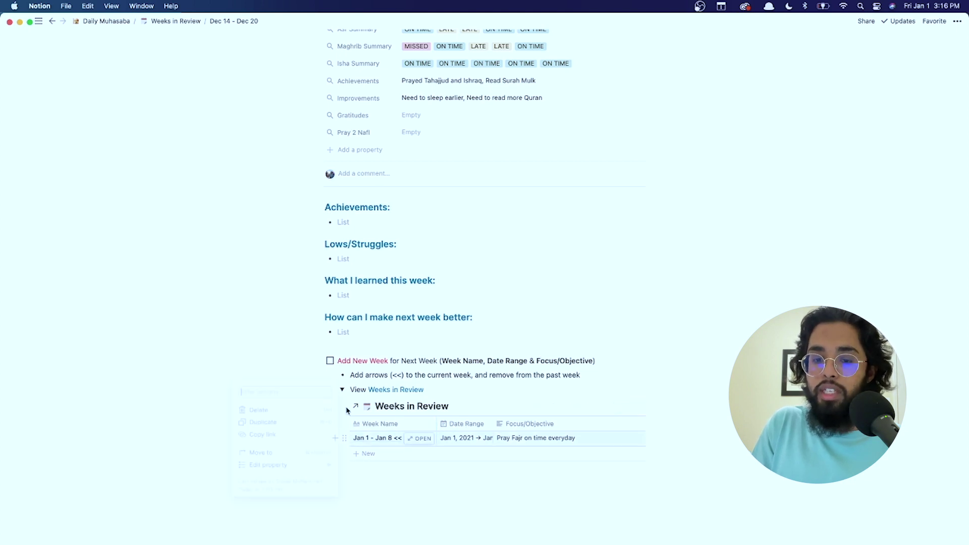
pyautogui.click(347, 438)
pyautogui.click(310, 408)
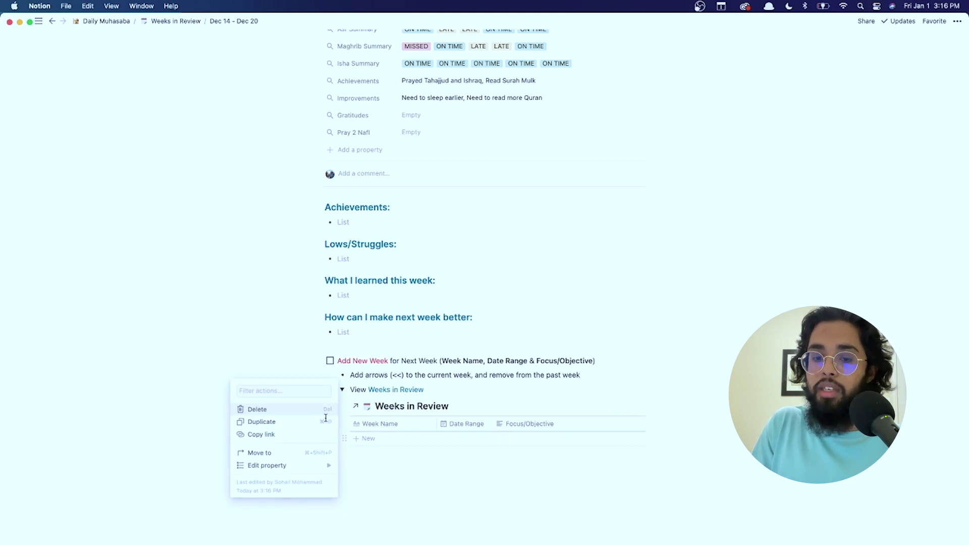
# Add a new week named "Jan 9 - Jan 16" to the embedded Weeks in Review table
pyautogui.click(366, 439)
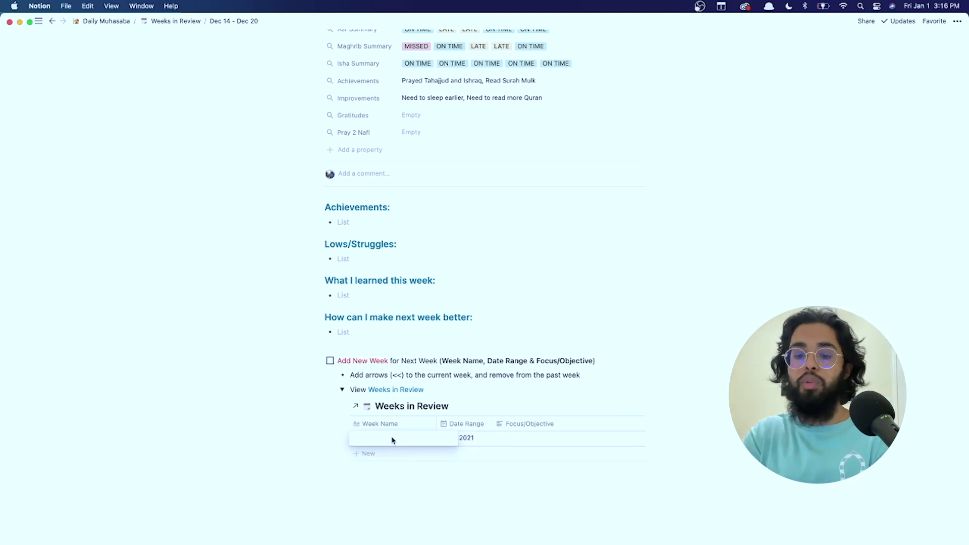
pyautogui.write('Jan 9 - Ja')
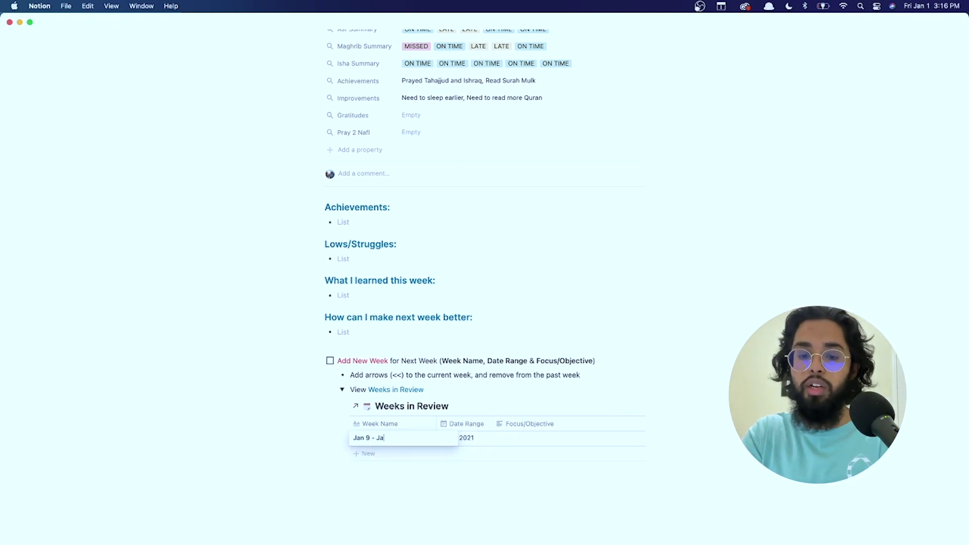
pyautogui.write('n 16')
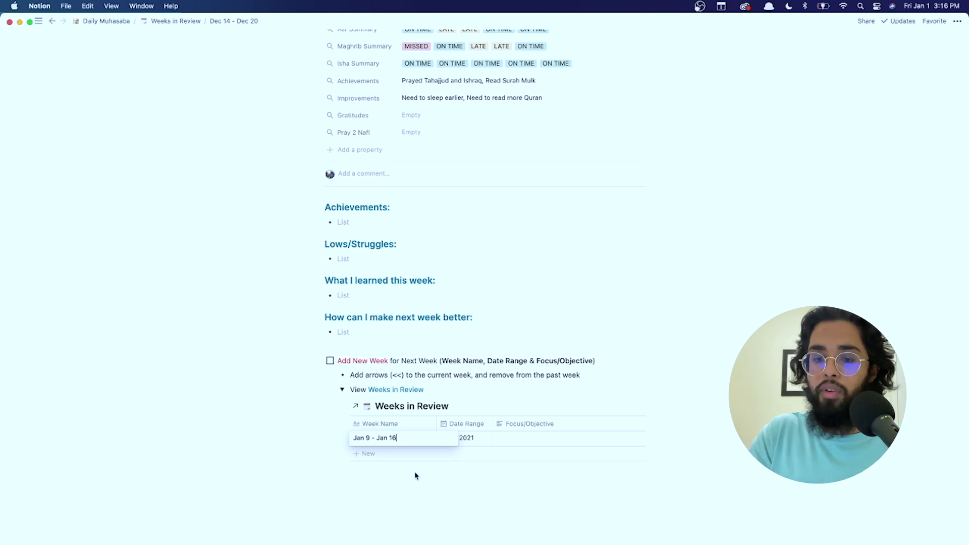
pyautogui.press('Escape')
# Set the new week's Date Range to Jan 9, 2021 through Jan 16, 2021, with an end date enabled
pyautogui.click(467, 439)
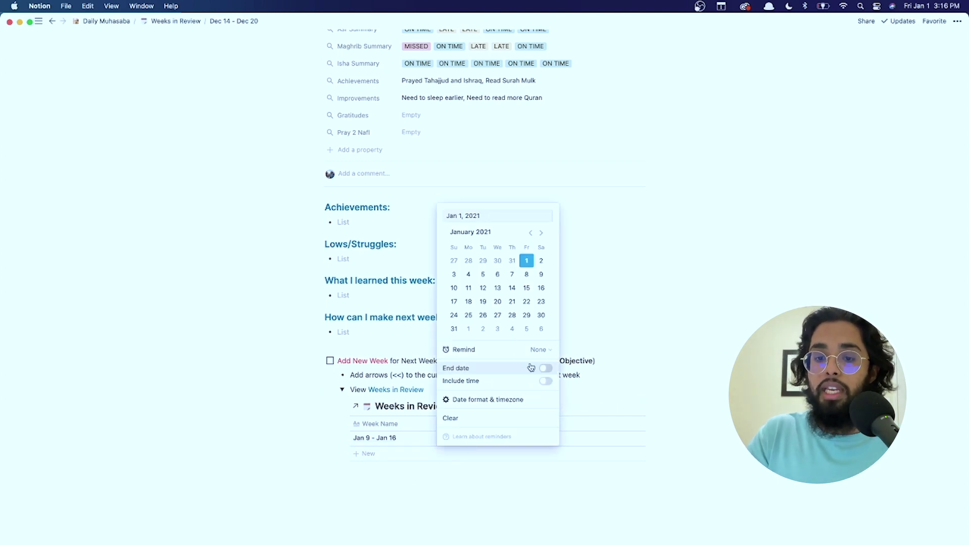
pyautogui.click(545, 369)
pyautogui.click(541, 274)
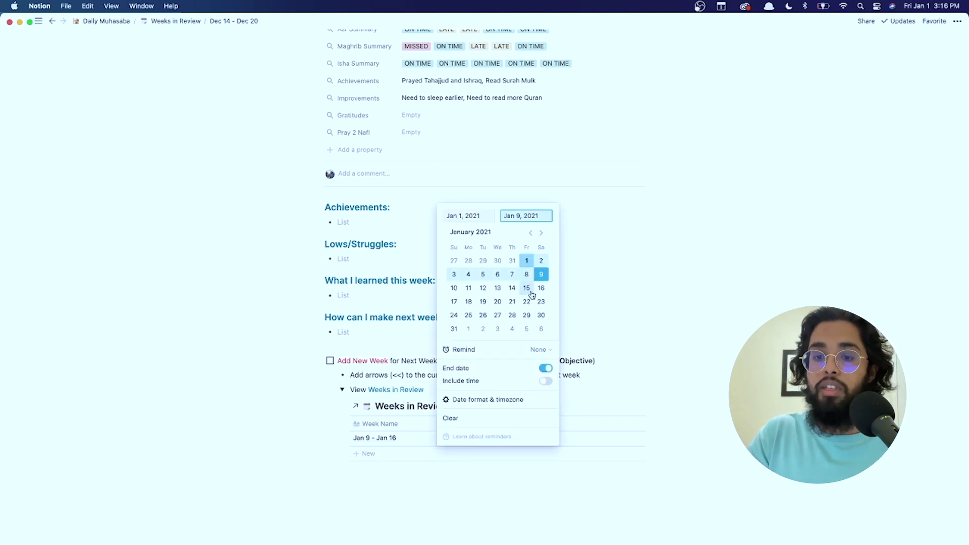
pyautogui.click(540, 289)
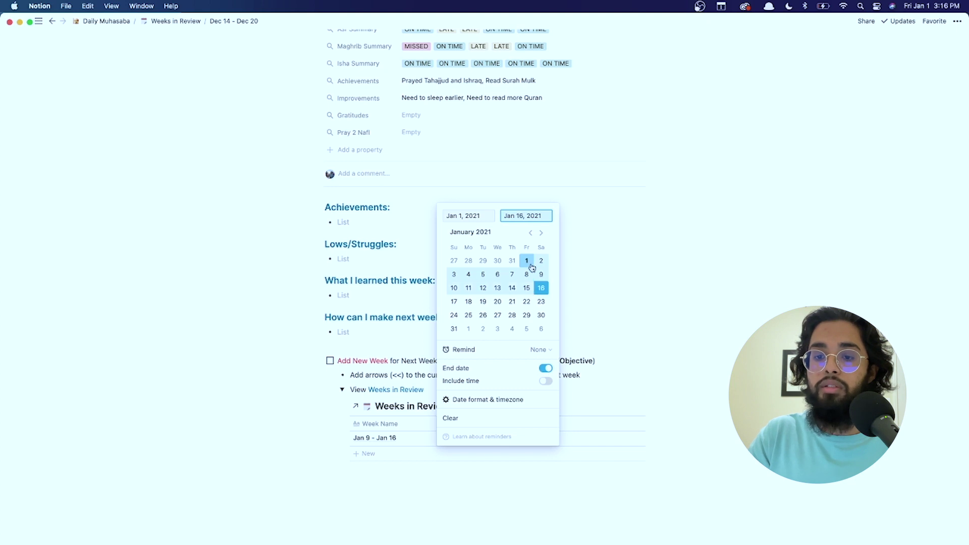
pyautogui.click(485, 217)
pyautogui.click(540, 274)
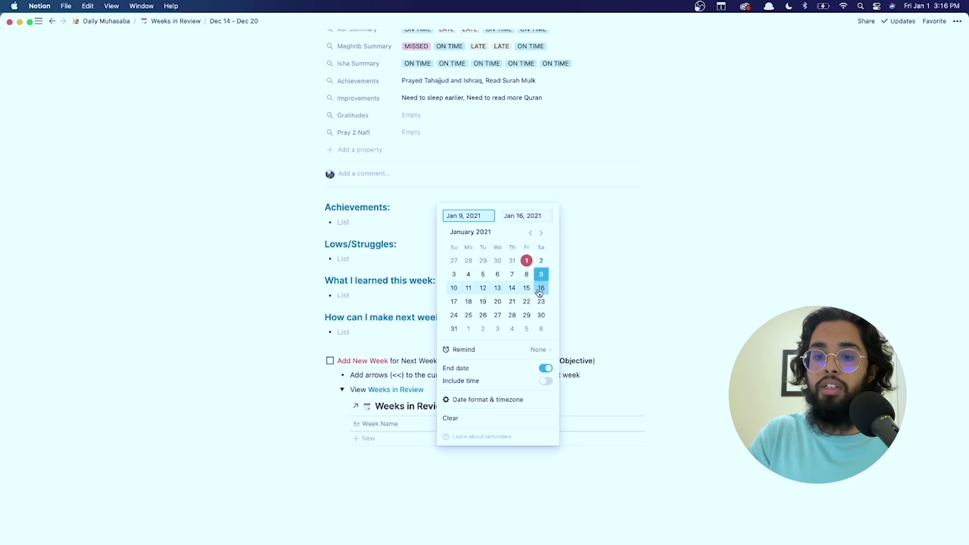
pyautogui.click(524, 488)
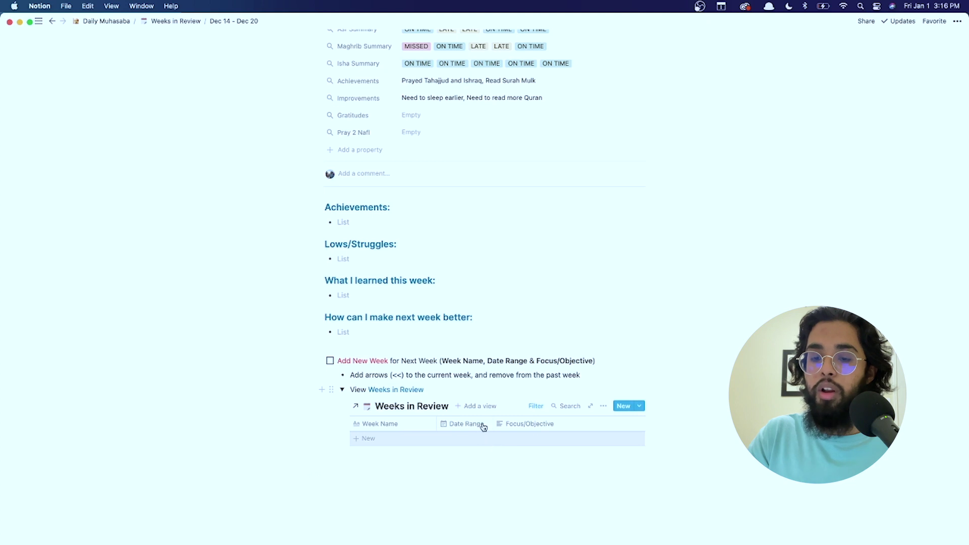
# Check the Jan 9 - Jan 16 entry in the full Weeks in Review database and return to the Dec 14 - Dec 20 page's arrow instruction
pyautogui.click(399, 406)
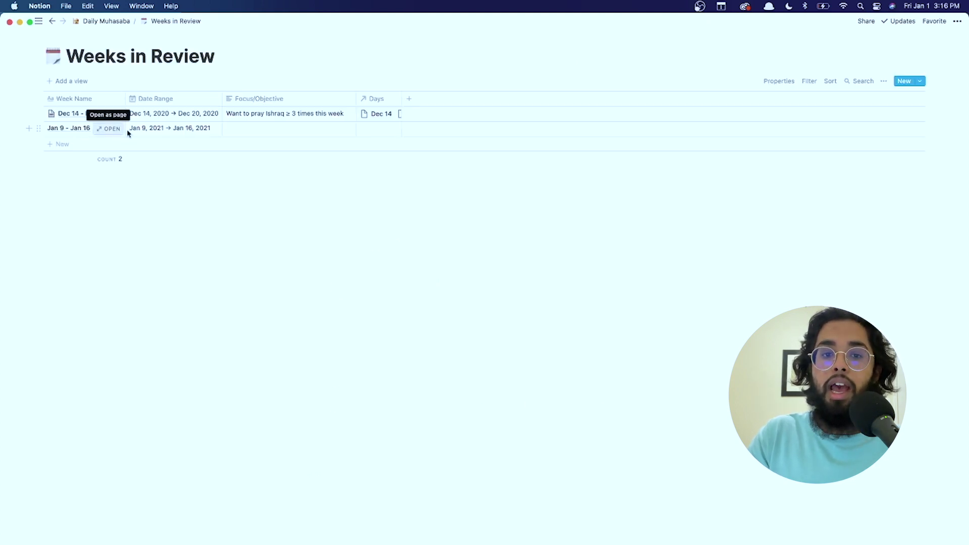
pyautogui.click(228, 129)
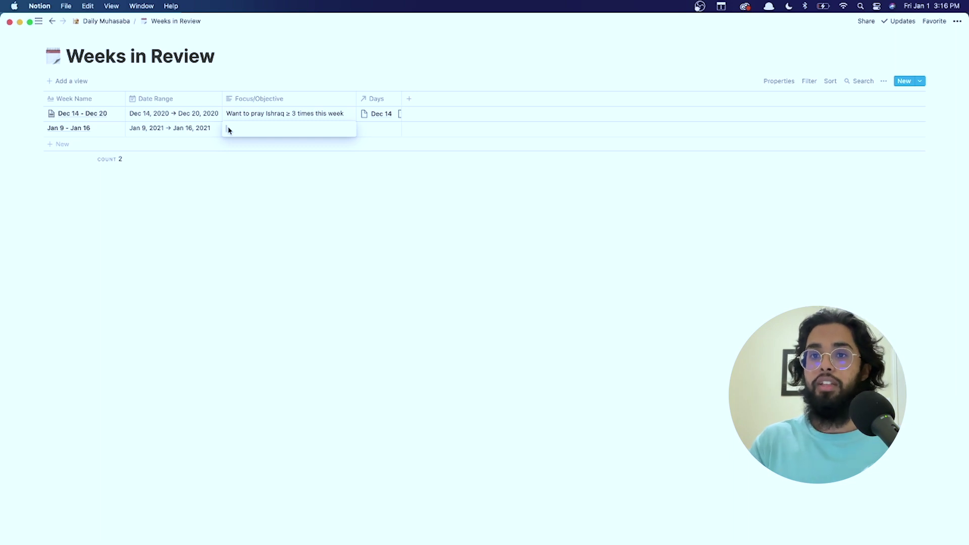
pyautogui.click(52, 21)
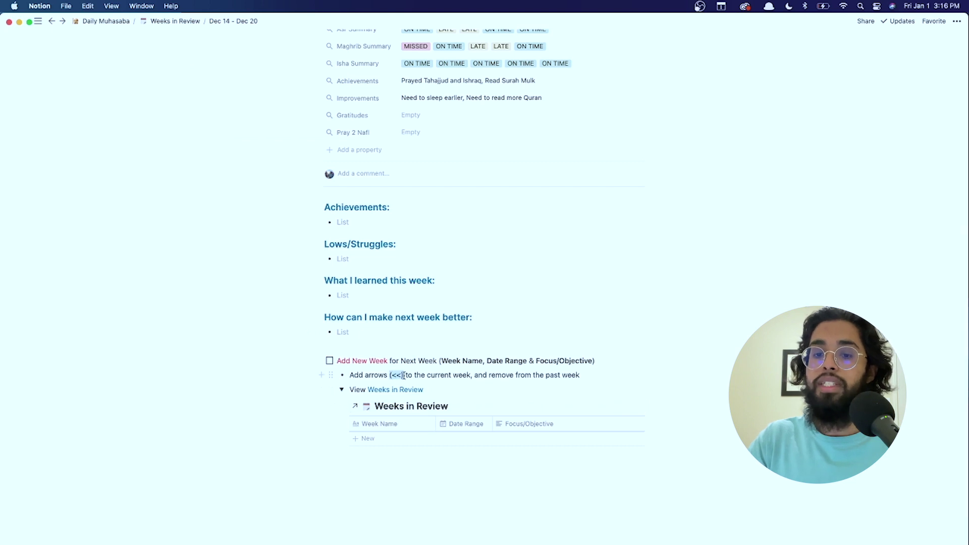
pyautogui.moveTo(403, 375); pyautogui.dragTo(404, 375)
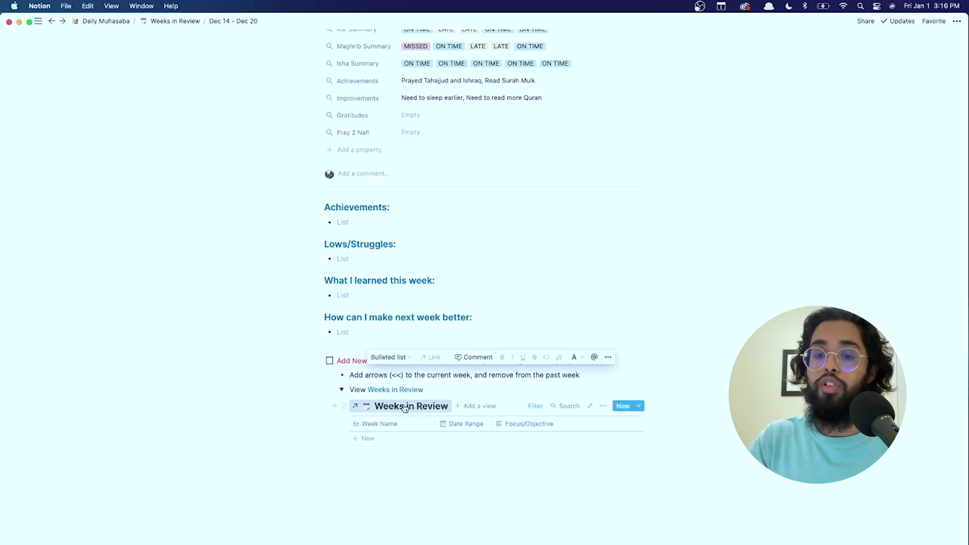
# In the full Weeks in Review database, append " <<" to the Jan 9 - Jan 16 week name
pyautogui.click(405, 408)
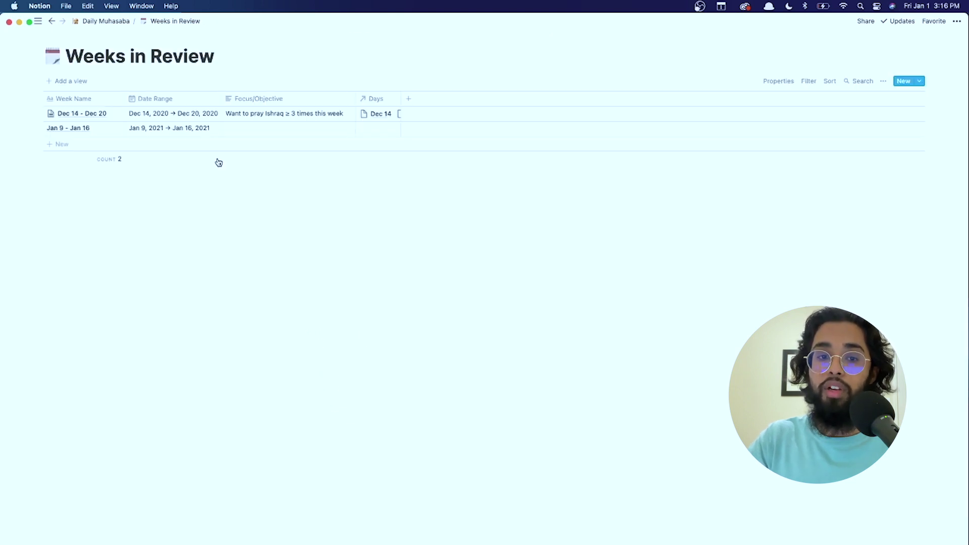
pyautogui.click(86, 131)
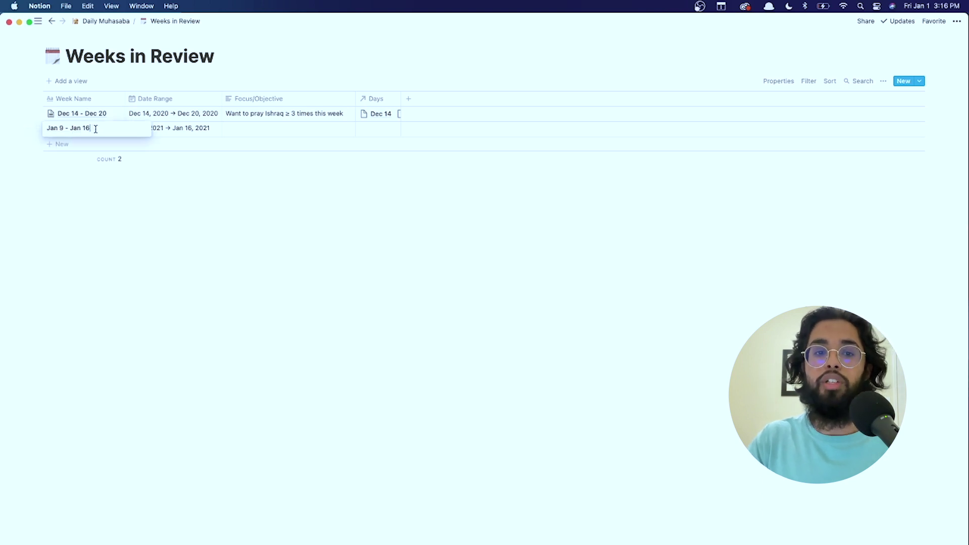
pyautogui.press('Escape')
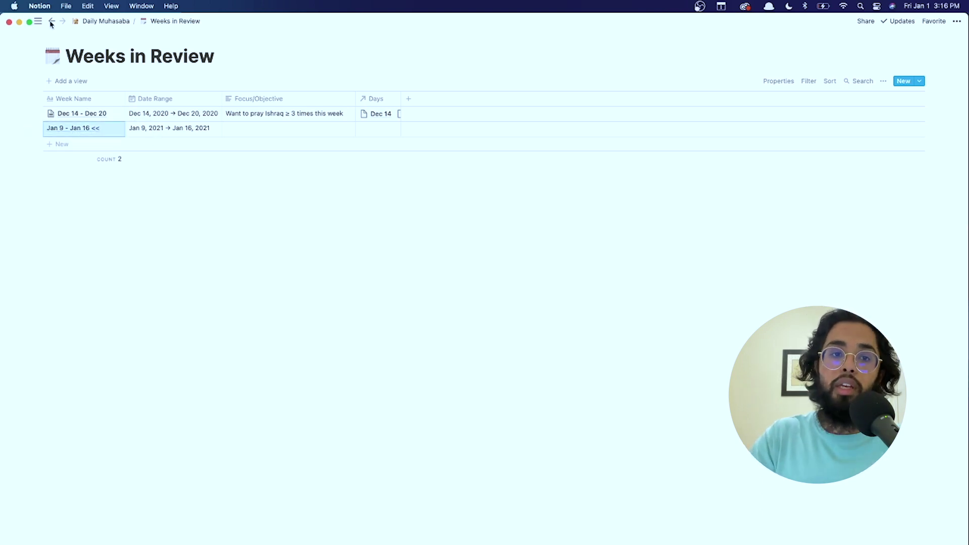
# Return to the Daily Muhasaba page and open the Jan 9 - Jan 16 << week from Weeks in Review
pyautogui.click(52, 20)
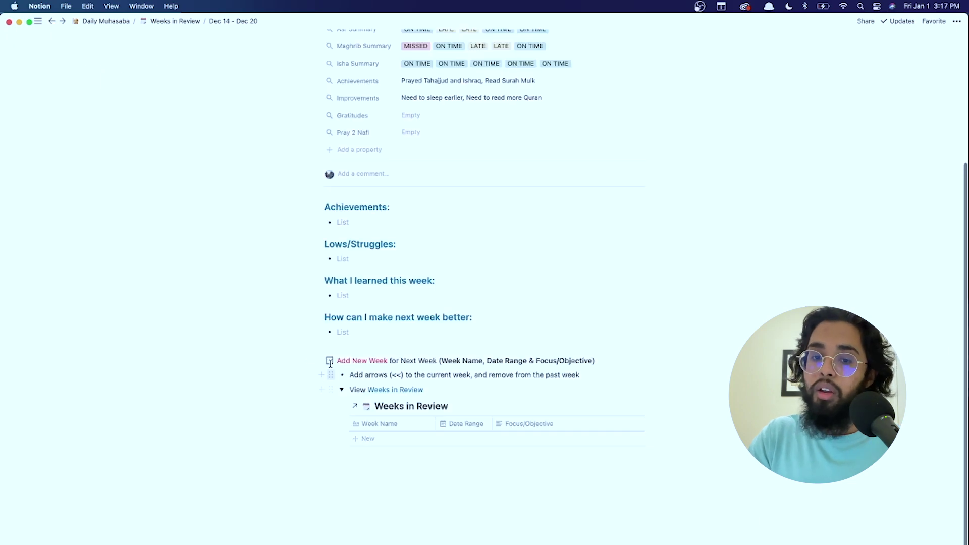
pyautogui.scroll(5, 405, 346)
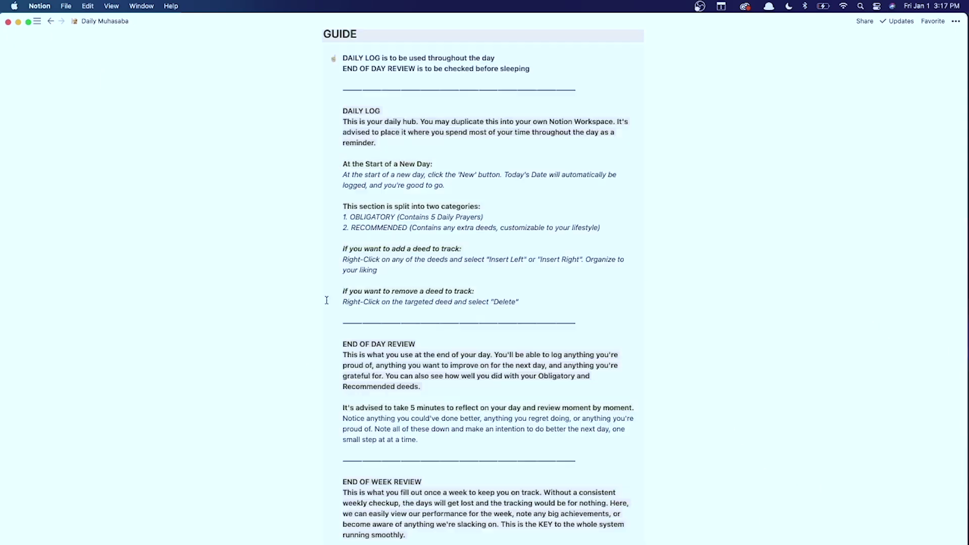
pyautogui.scroll(-10, 327, 300)
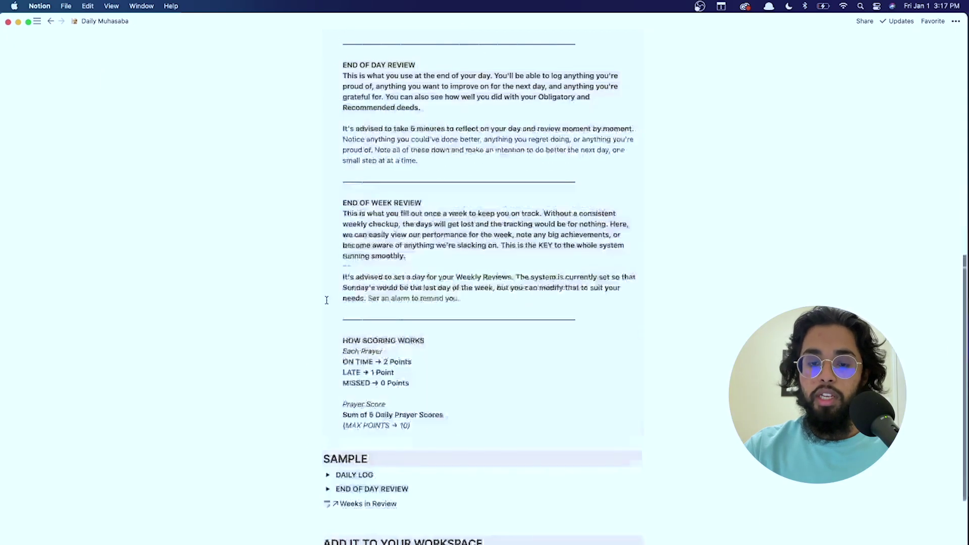
pyautogui.scroll(-2, 327, 300)
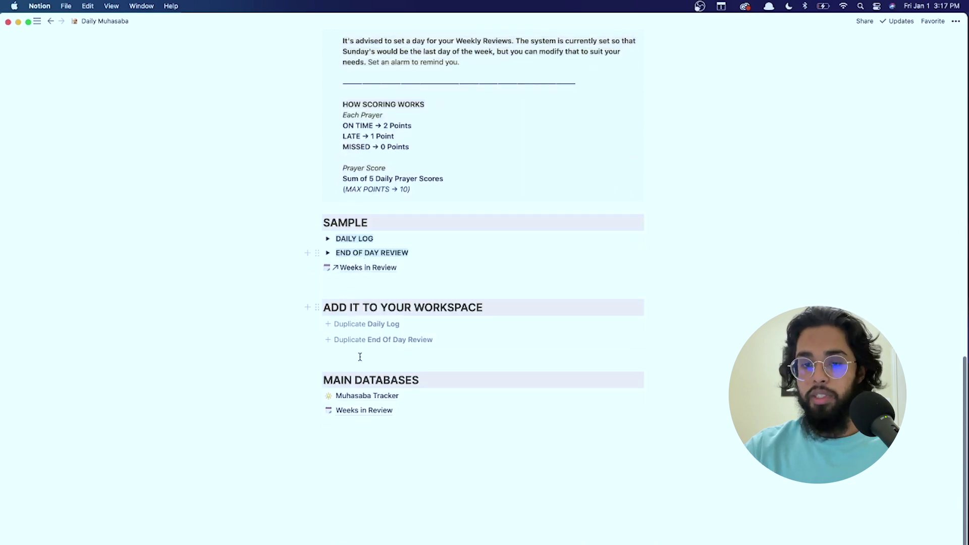
pyautogui.click(364, 269)
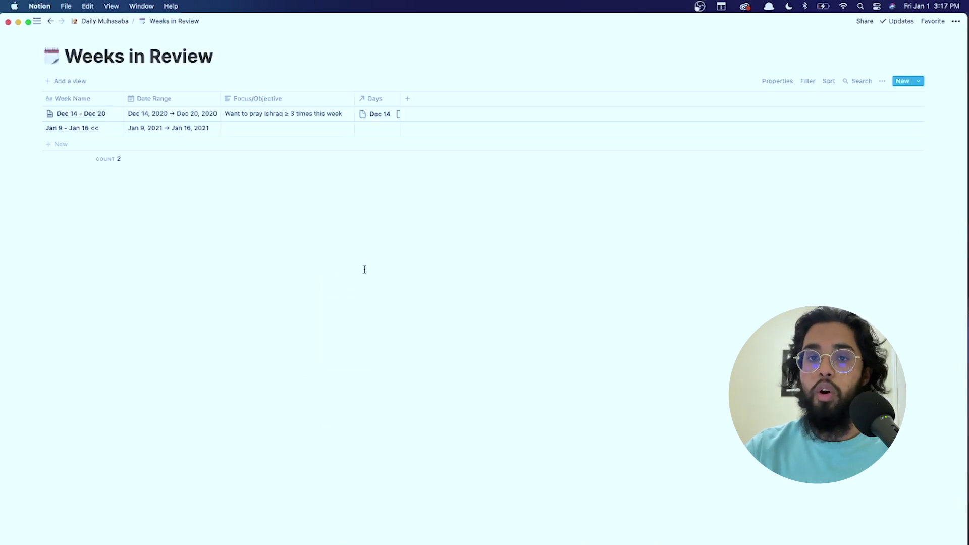
pyautogui.click(114, 129)
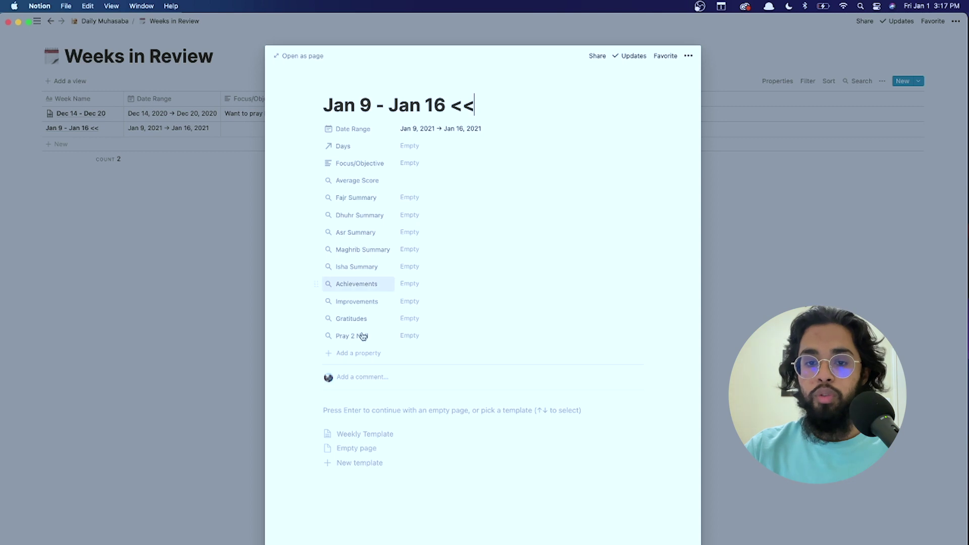
# Add a property named Ishraq to the Jan 9 - Jan 16 << week and make it a Rollup
pyautogui.click(353, 355)
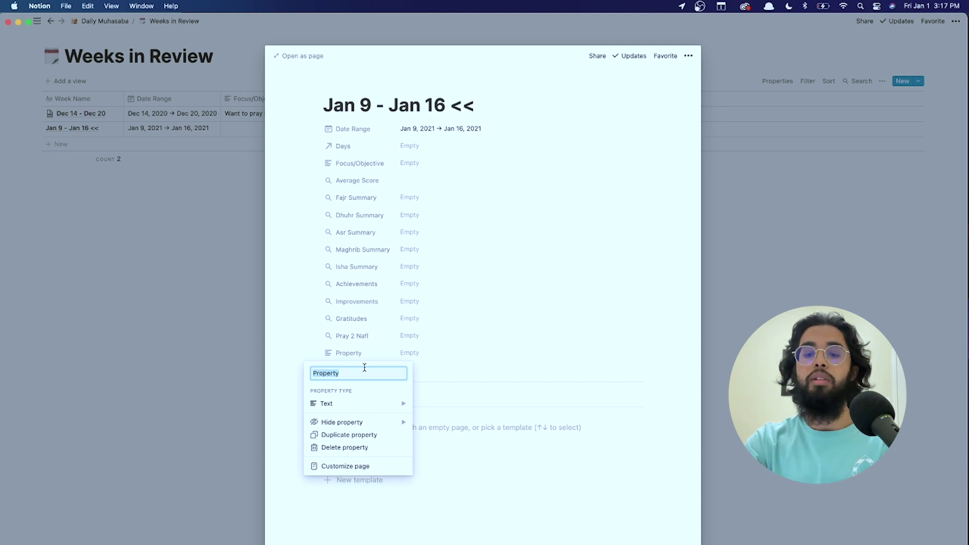
pyautogui.press('BackSpace')
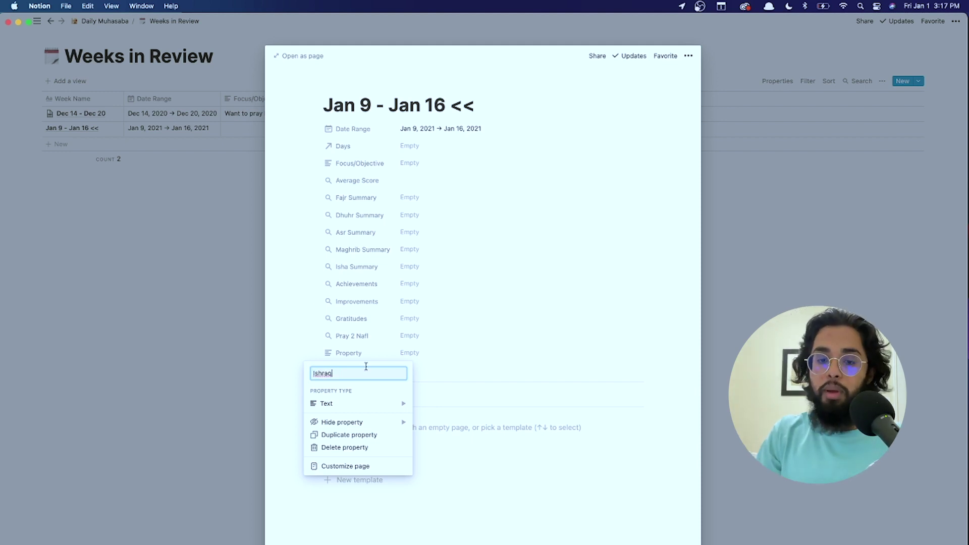
pyautogui.moveTo(380, 406)
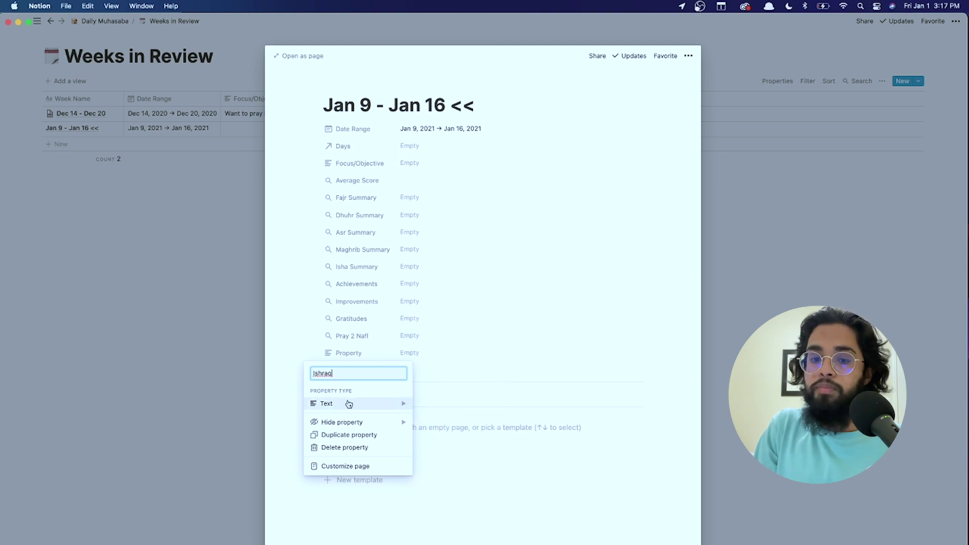
pyautogui.scroll(-2, 465, 435)
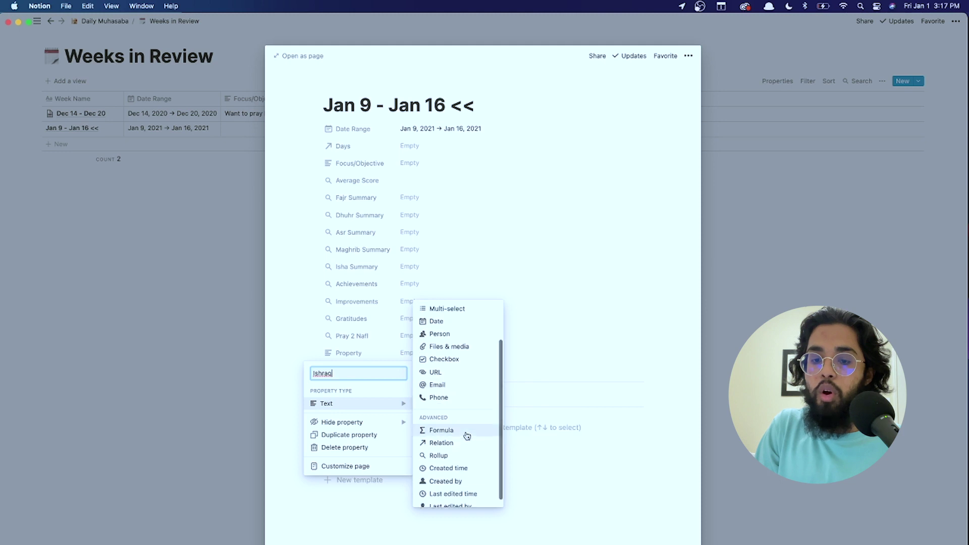
pyautogui.click(451, 457)
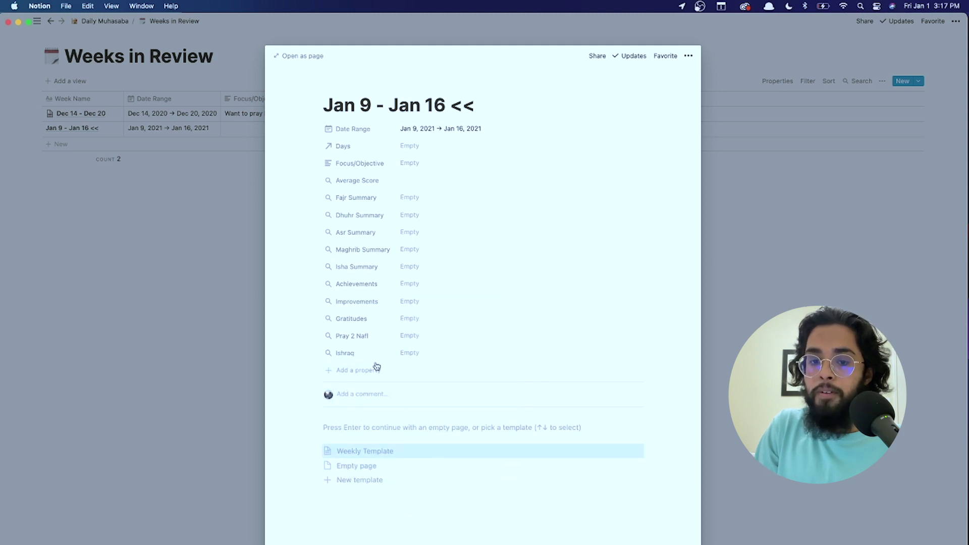
# Configure the Ishraq rollup to use the Days relation and its Ishraq property, showing original values
pyautogui.click(412, 353)
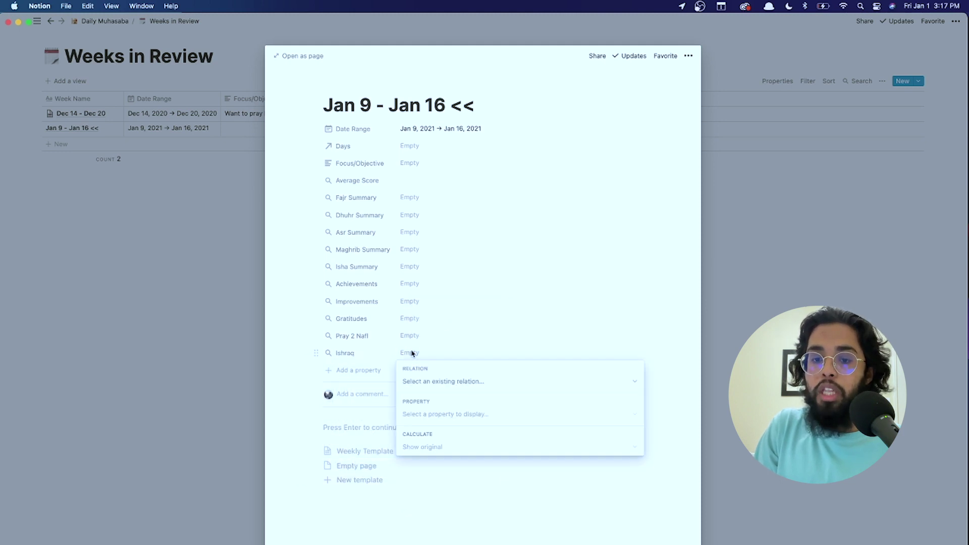
pyautogui.click(435, 381)
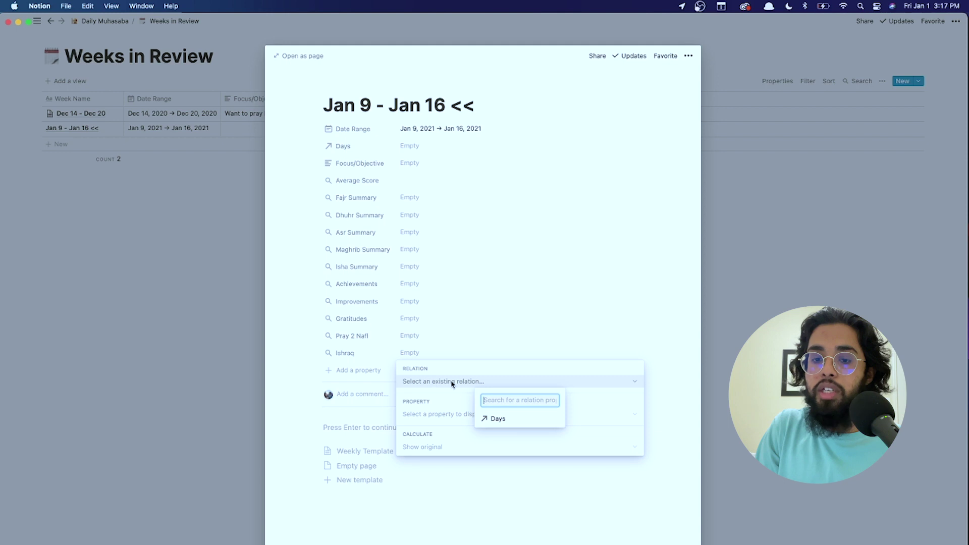
pyautogui.click(498, 420)
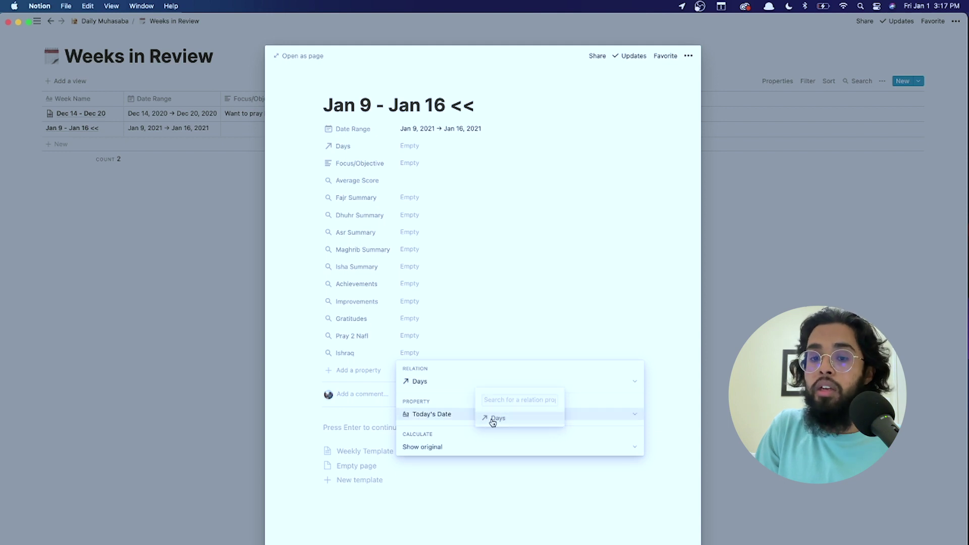
pyautogui.click(442, 415)
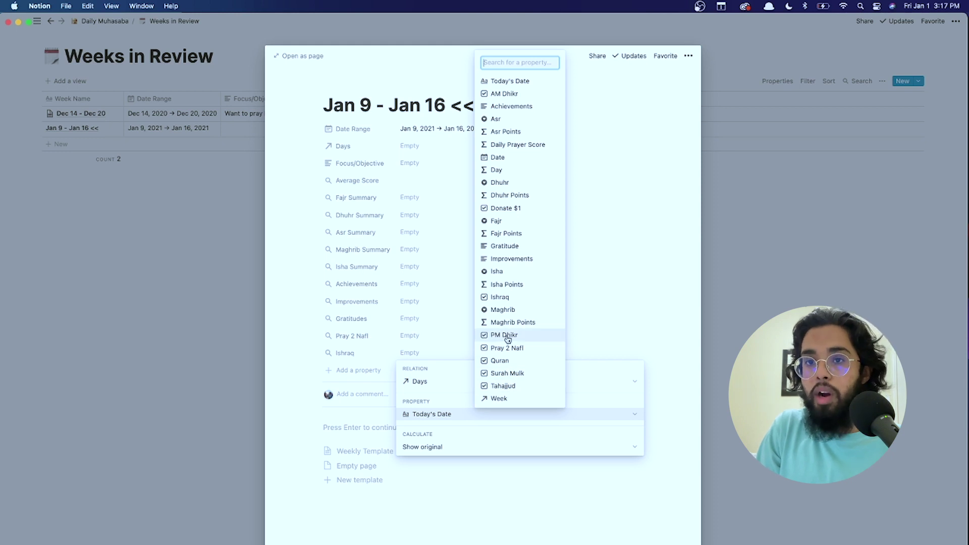
pyautogui.click(506, 300)
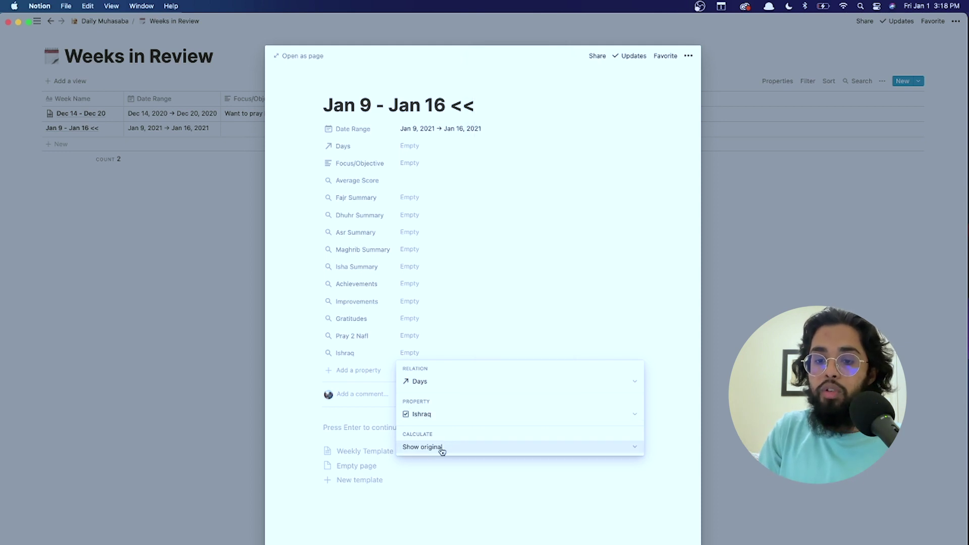
pyautogui.click(310, 354)
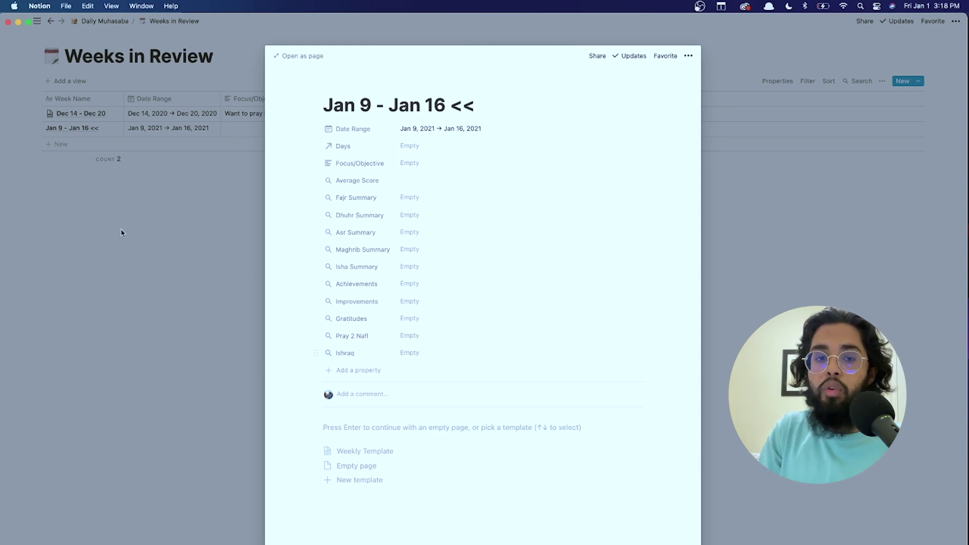
# Close the Jan 9 - Jan 16 << week and open the Dec 14 - Dec 20 week to check its Ishraq rollup
pyautogui.click(120, 232)
pyautogui.click(113, 114)
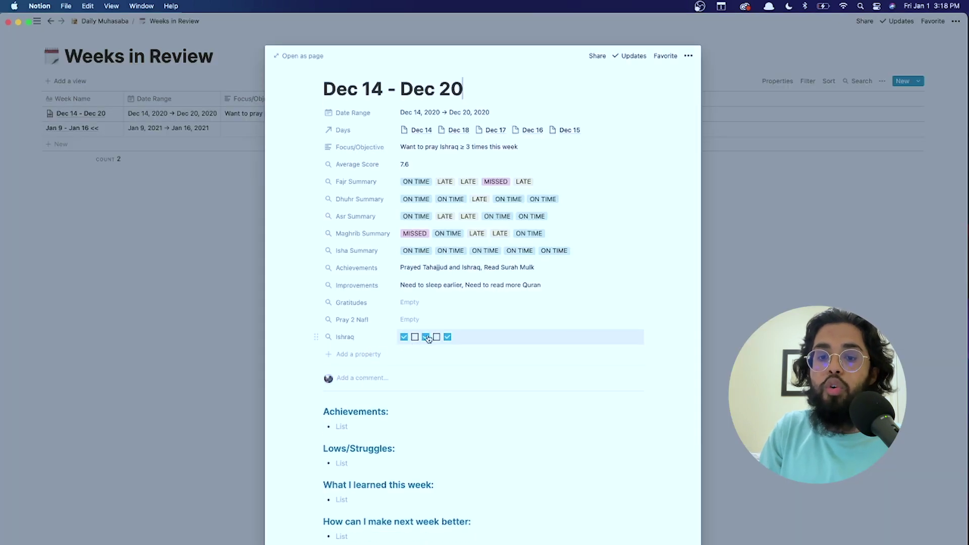
pyautogui.scroll(1, 448, 338)
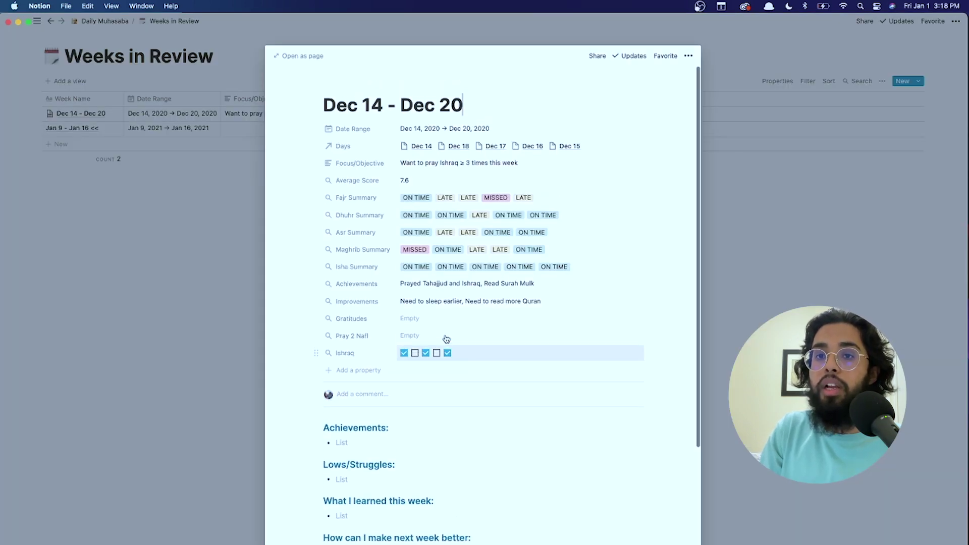